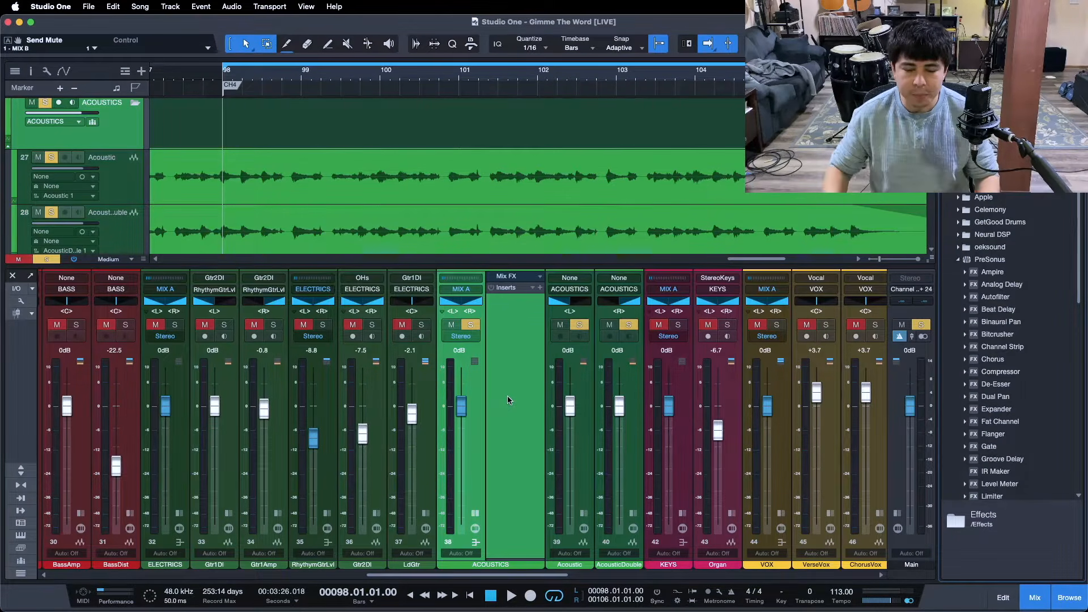
- Play the soloed ACOUSTICS bus from bar 98 to hear the acoustic guitars without processing
click(508, 396)
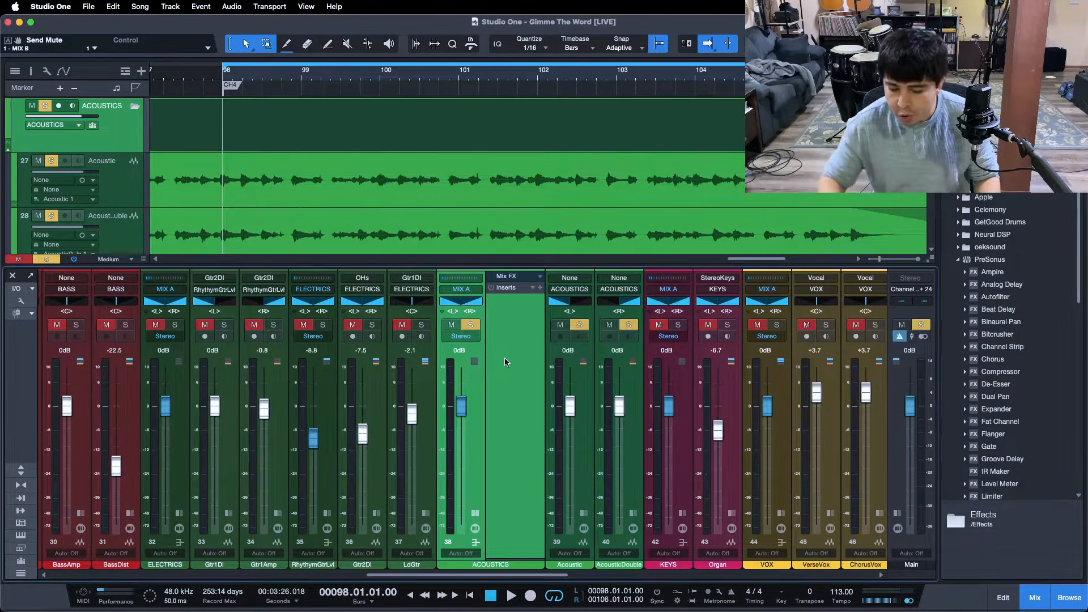
key(space)
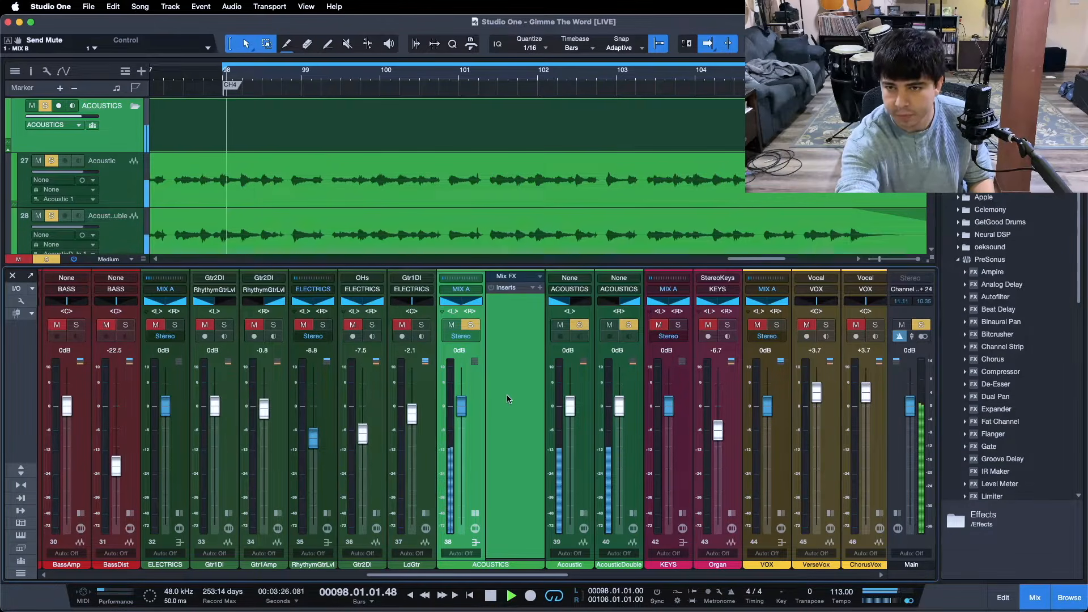
key(space)
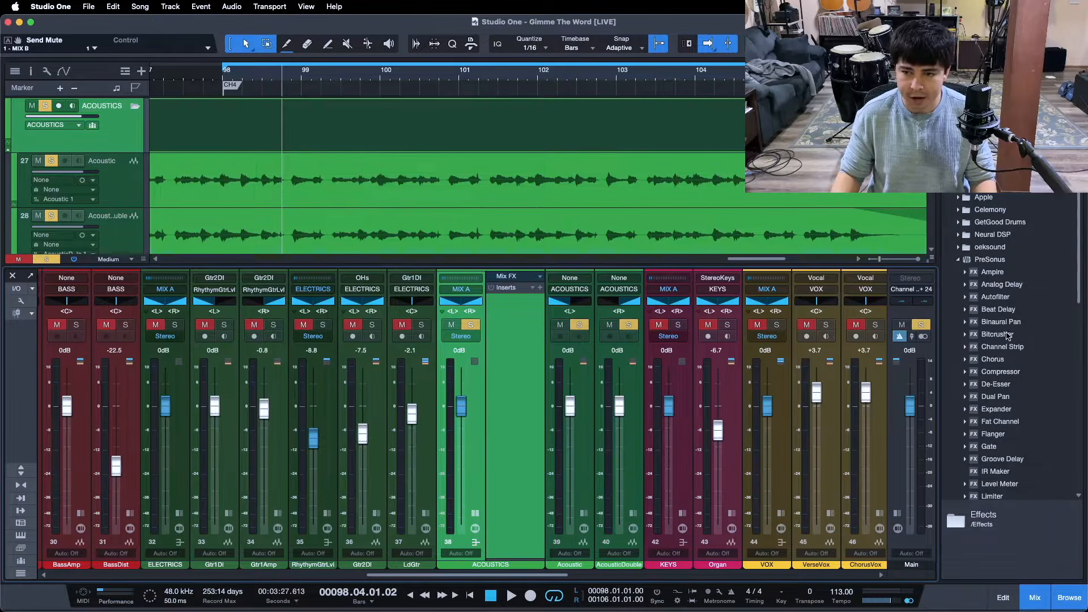
- Insert Pro EQ on the ACOUSTICS bus and return the playhead to the loop start
scroll(1006, 336, down, 6)
drag(993, 385, 506, 315)
key(KP_1)
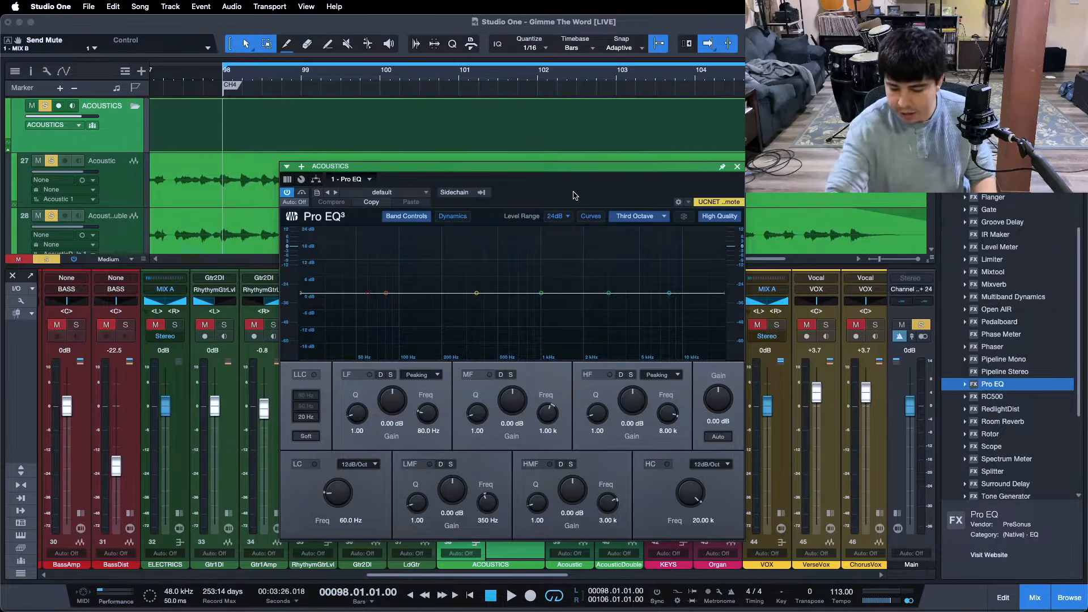
- Play the loop to examine the acoustic guitars' spectrum in Pro EQ, then return to the loop start
key(space)
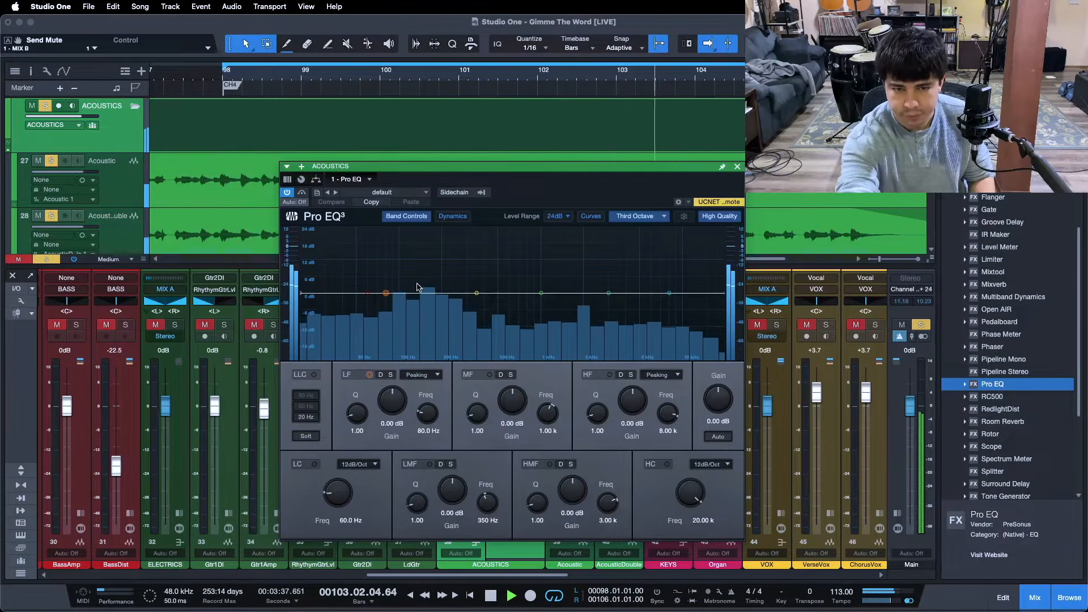
key(space)
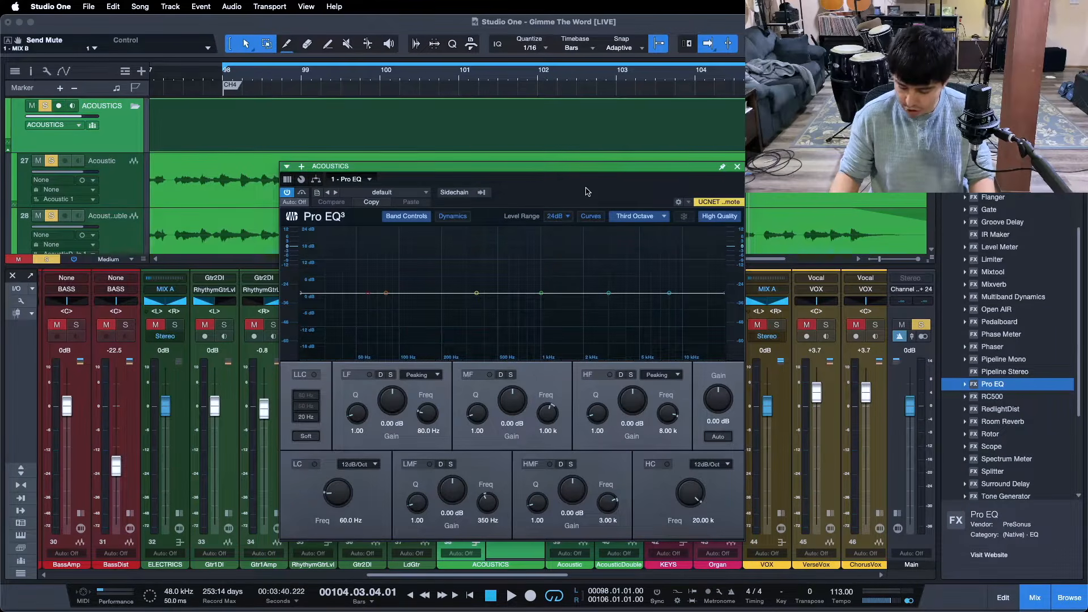
key(KP_1)
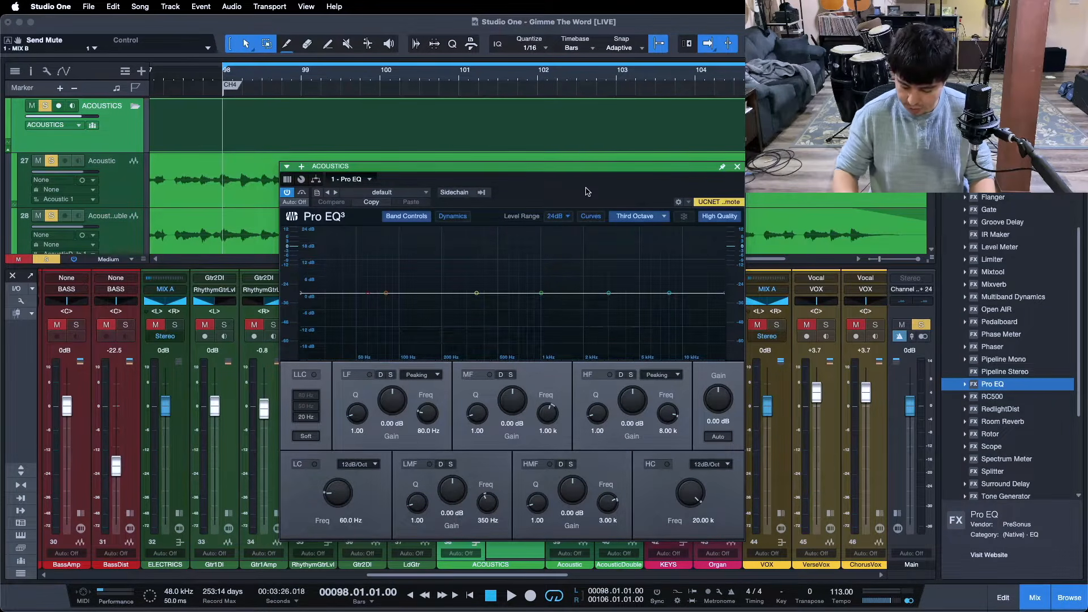
- Enable the low cut in Pro EQ and raise its frequency to 138 Hz during playback of the acoustics
click(311, 465)
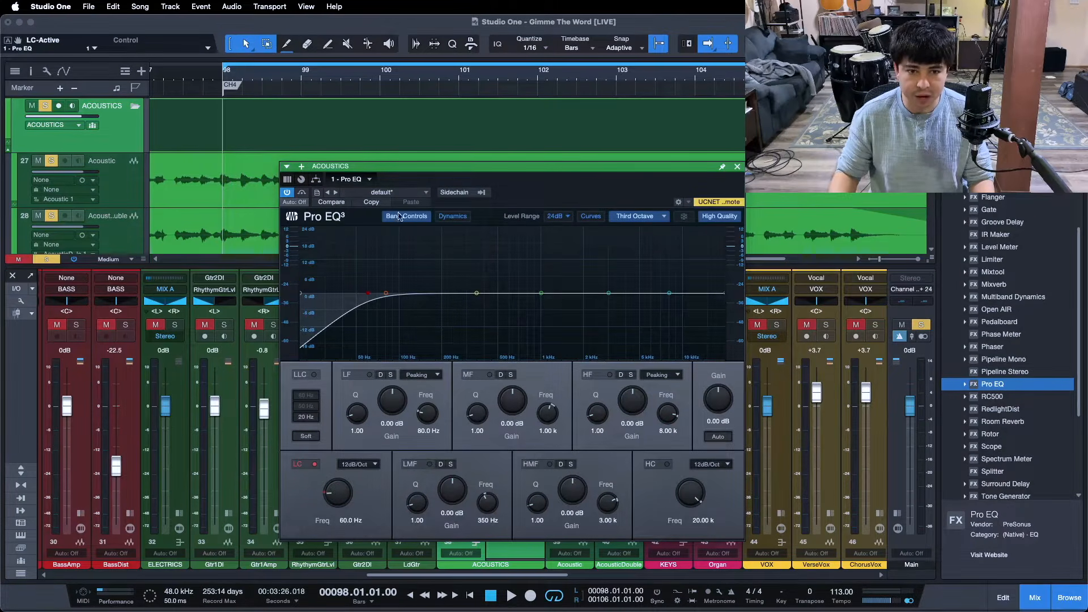
key(space)
drag(347, 482, 338, 486)
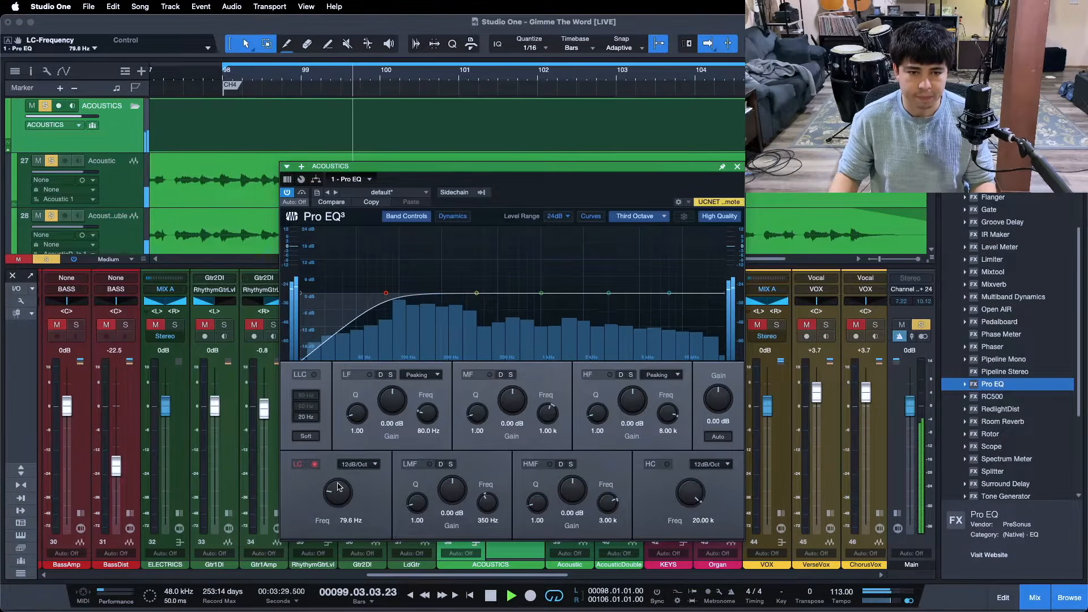
scroll(338, 486, up, 4)
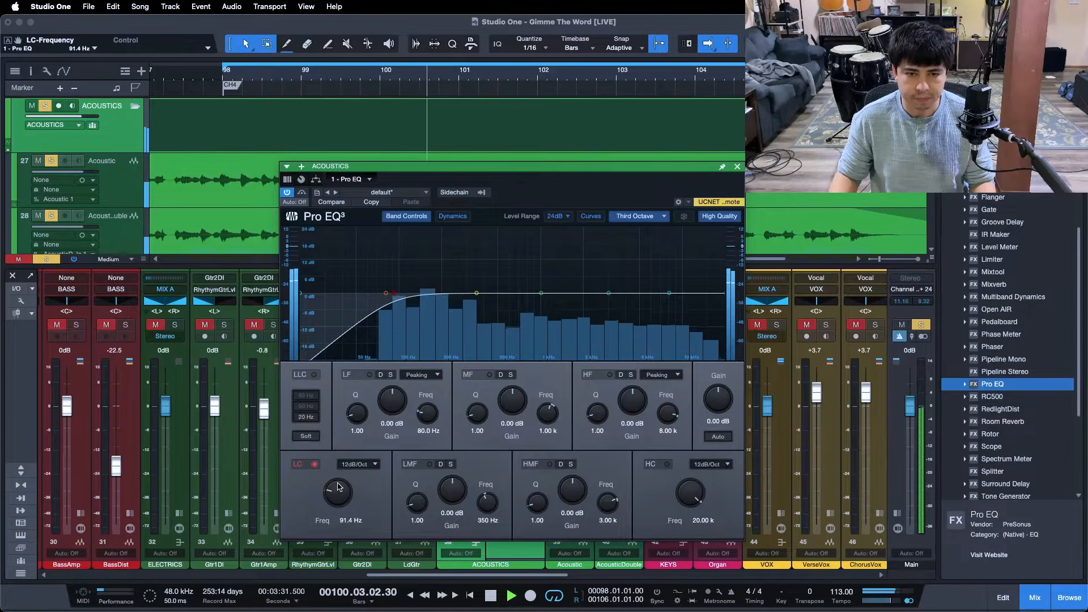
scroll(338, 487, up, 4)
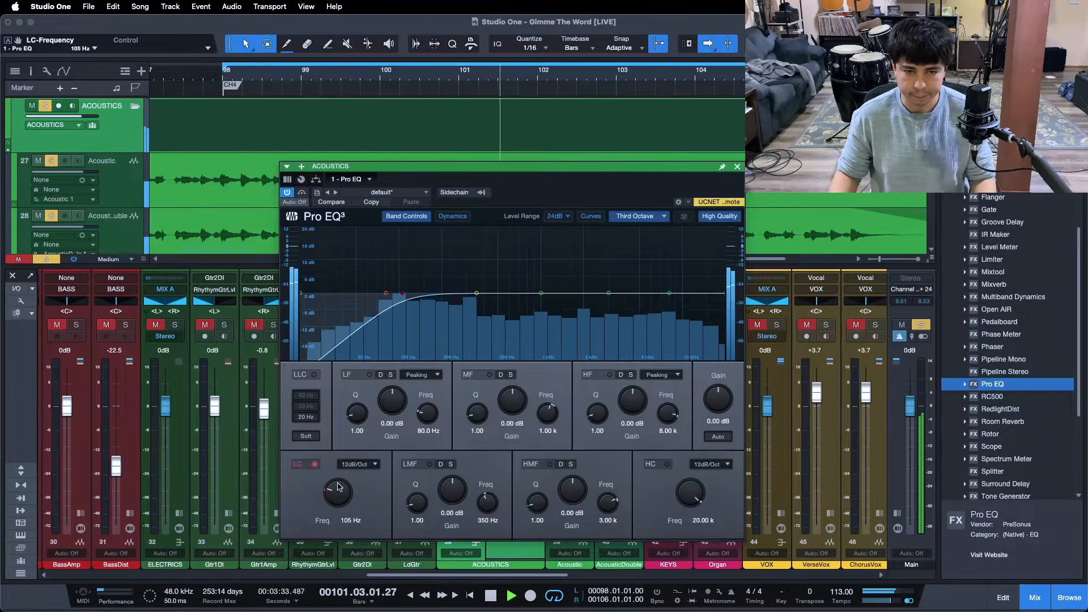
scroll(338, 487, up, 4)
scroll(338, 486, up, 2)
scroll(338, 486, up, 2)
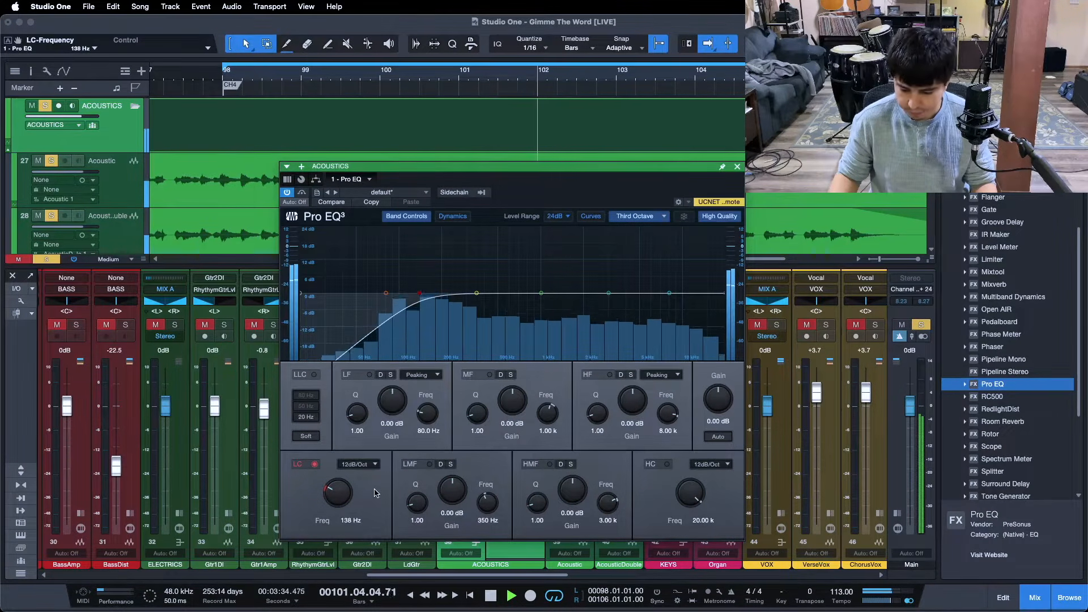
key(space)
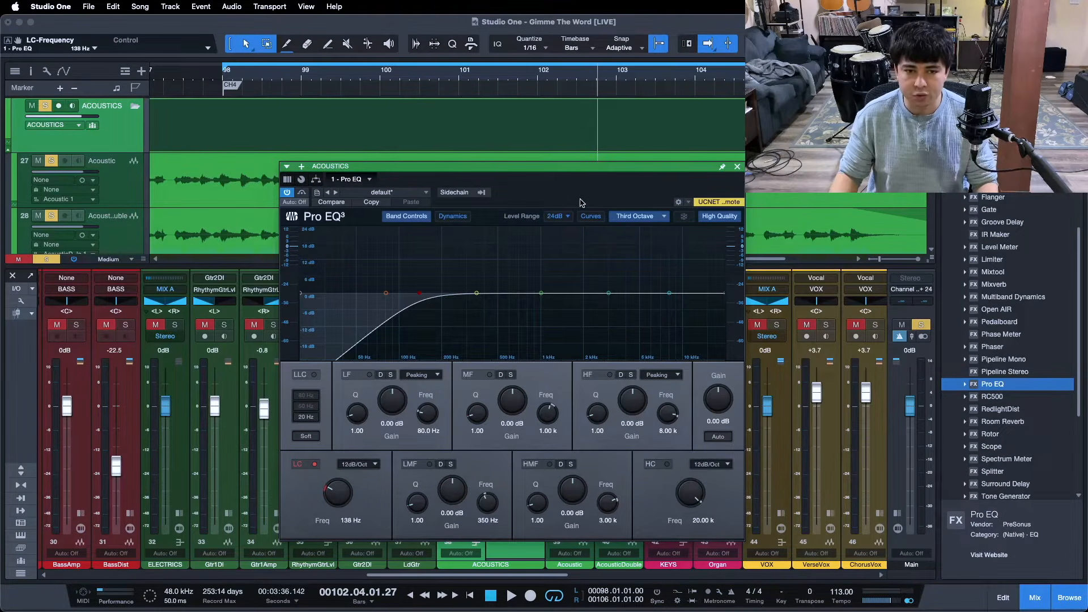
- Replay the loop, raise the low-cut frequency to 224 Hz, and compare the sound with the low cut off and on
drag(581, 199, 576, 177)
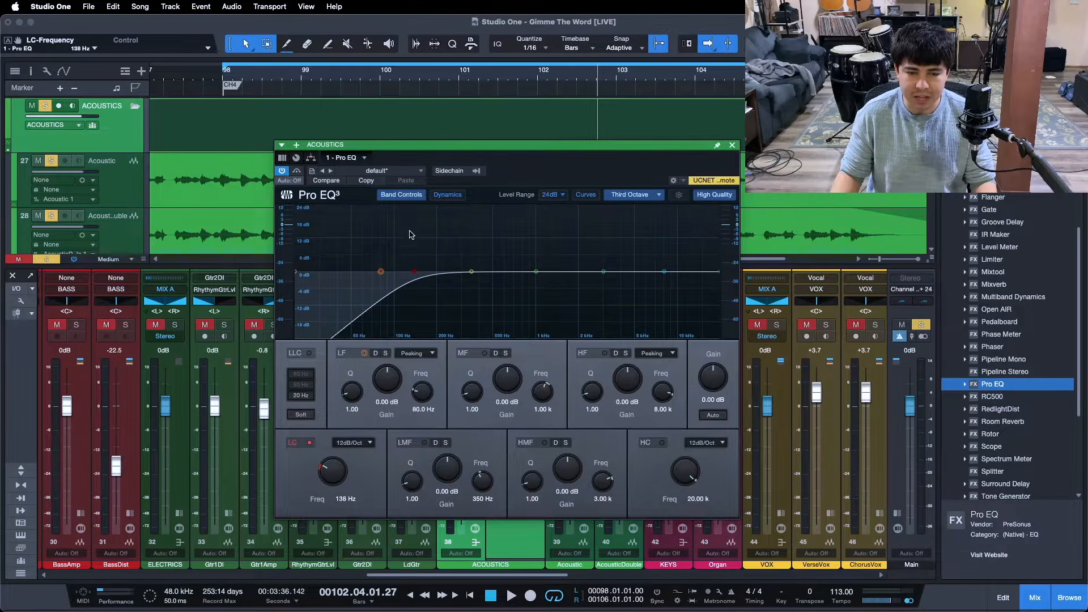
key(KP_1)
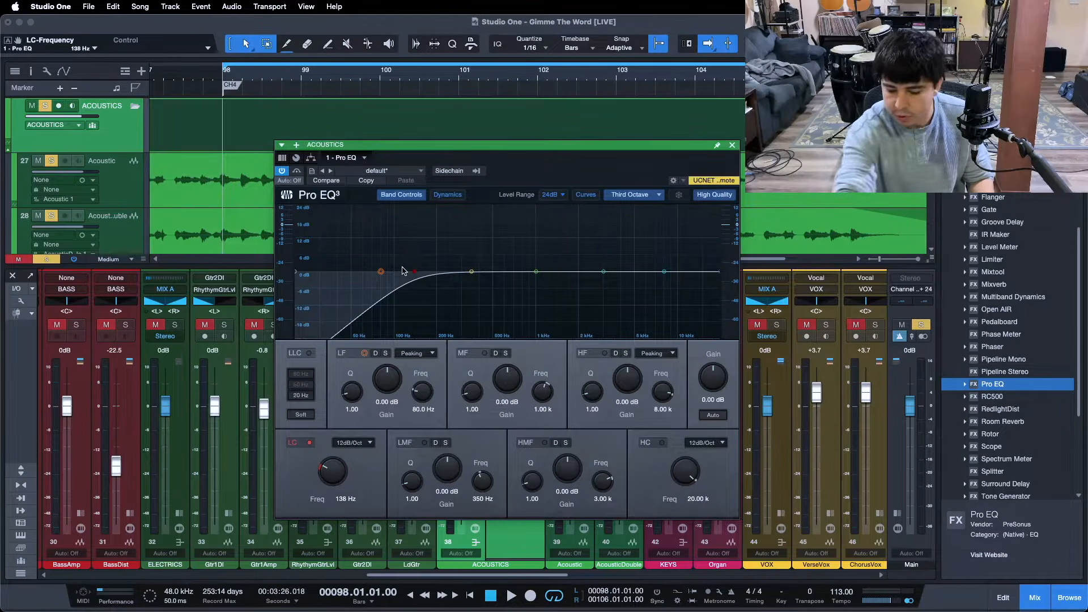
key(space)
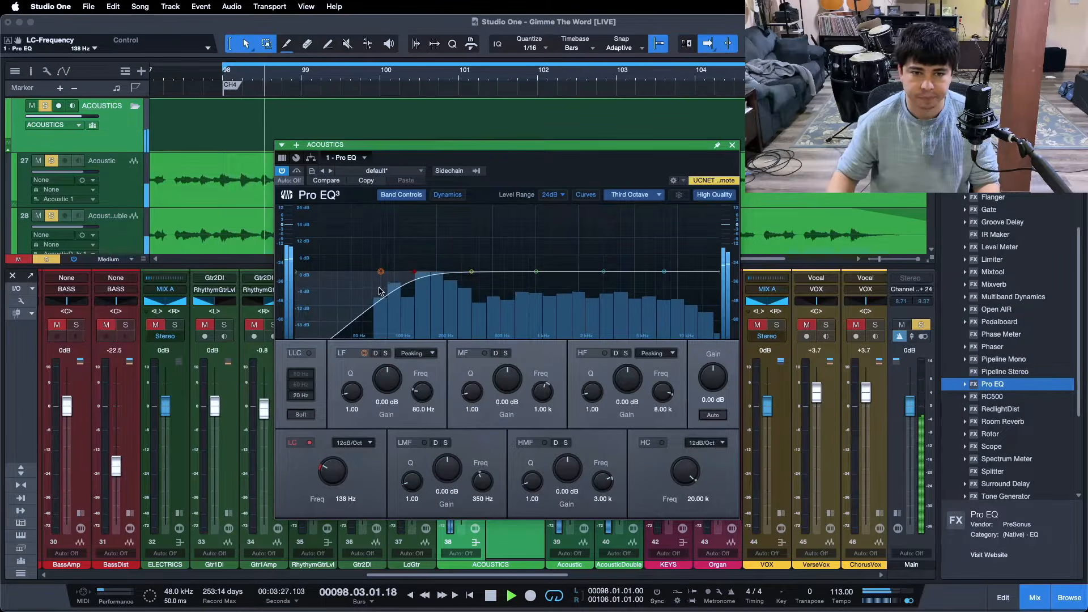
drag(328, 473, 328, 470)
scroll(329, 473, up, 3)
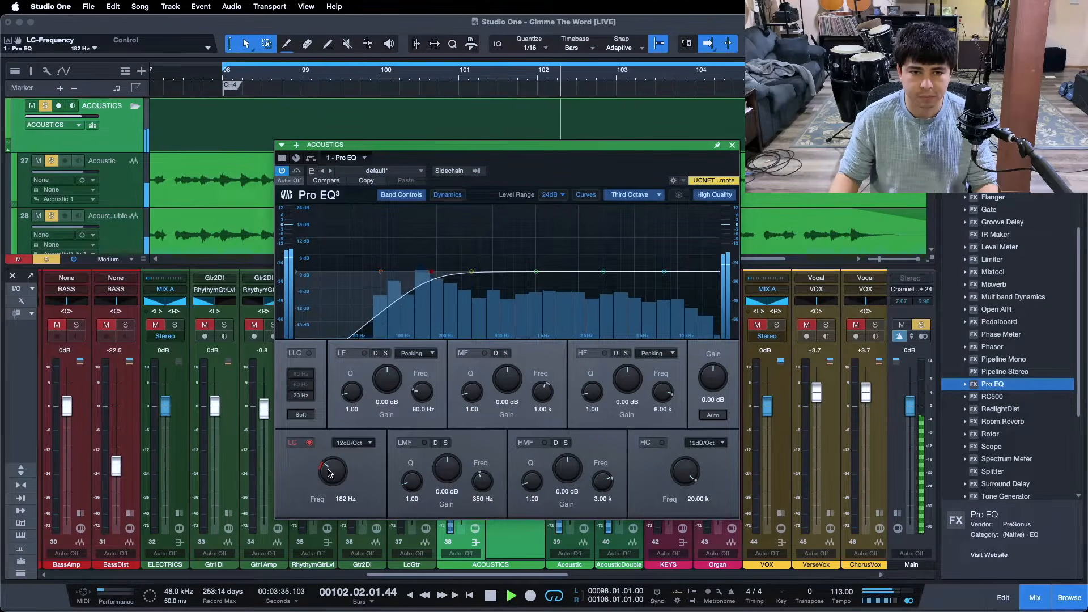
scroll(328, 473, up, 1)
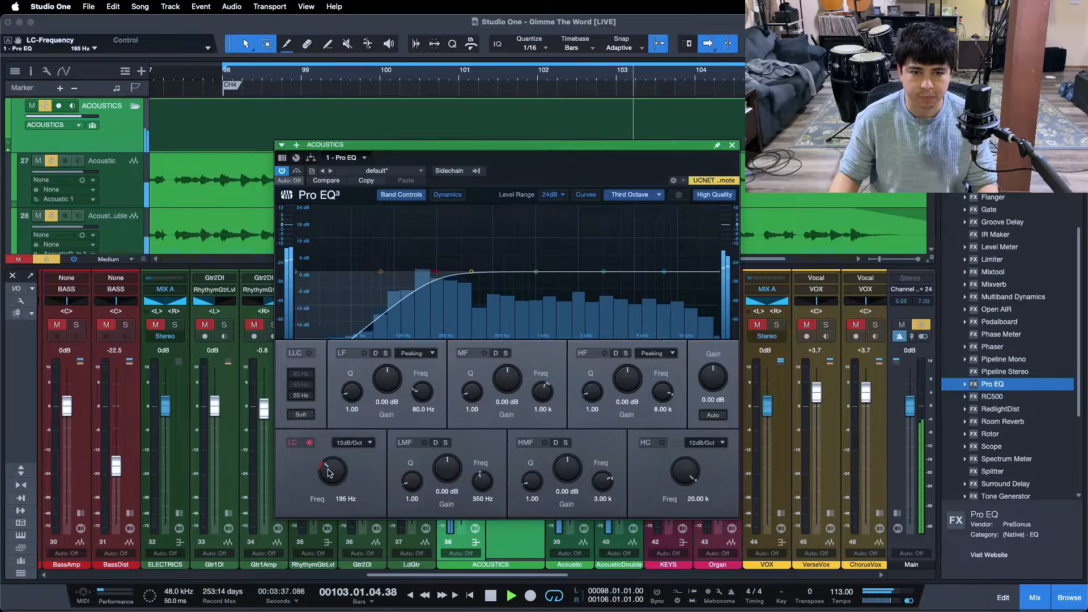
scroll(328, 472, up, 1)
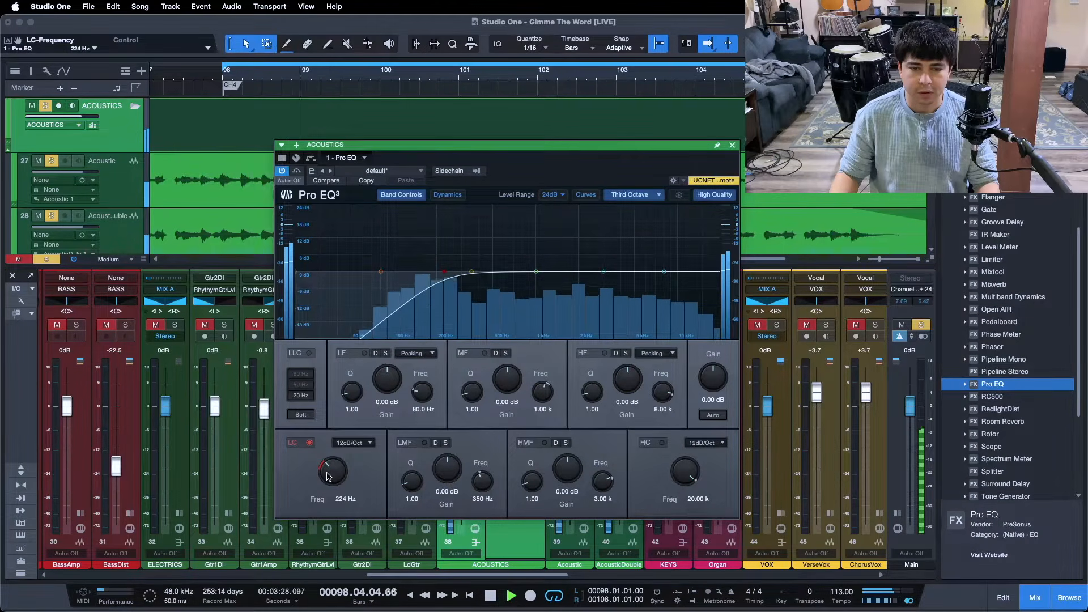
click(309, 443)
click(309, 443)
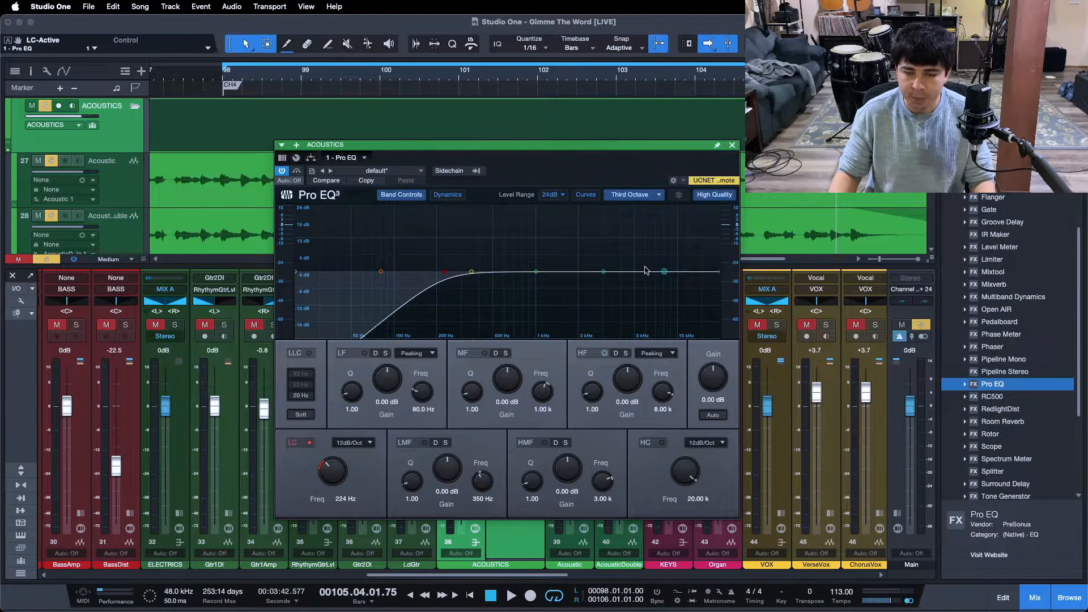
- Close Pro EQ, insert Fat Channel after it on the ACOUSTICS bus, and turn on its compressor
click(732, 146)
drag(1014, 196, 504, 334)
drag(556, 168, 576, 241)
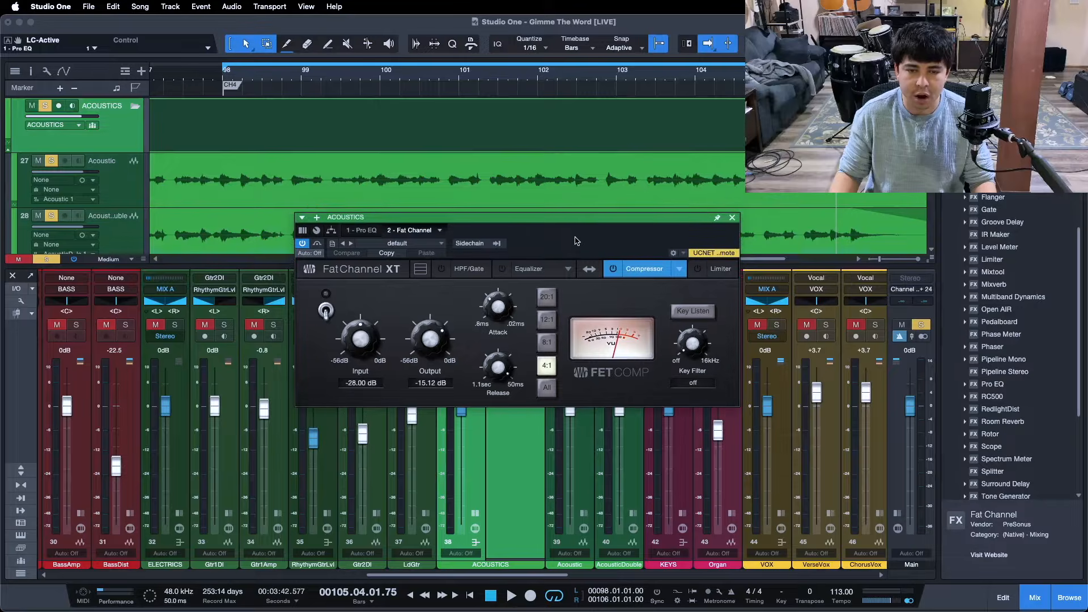
click(613, 269)
key(space)
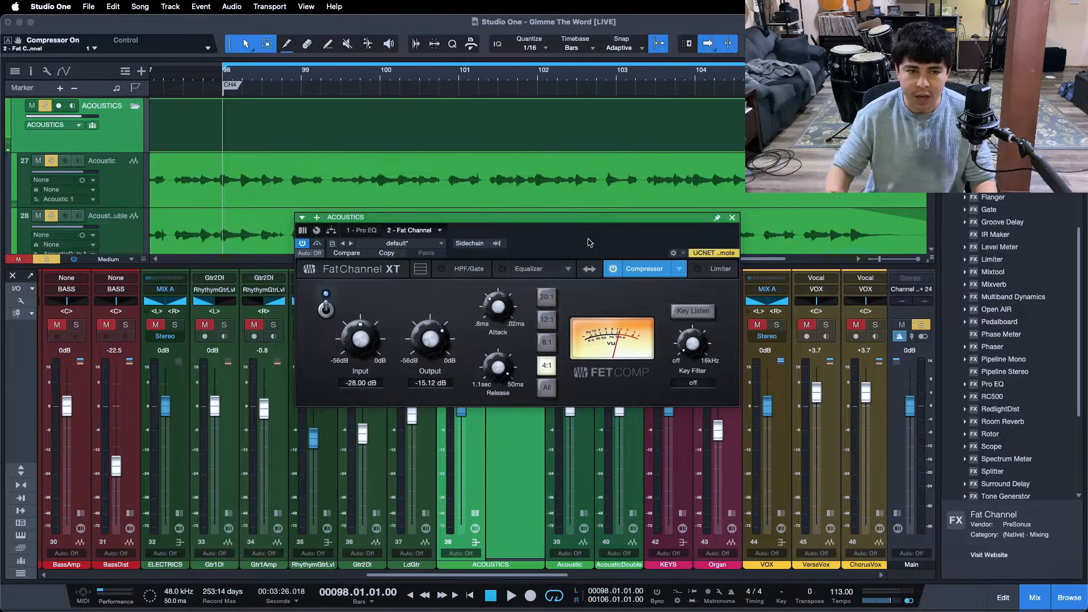
drag(573, 240, 564, 262)
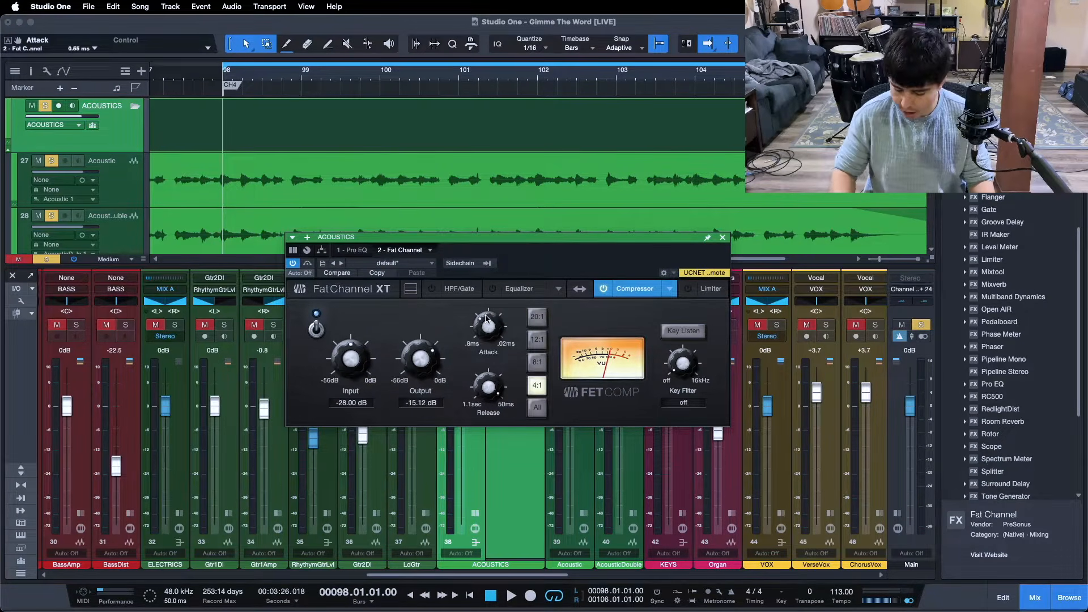
- During playback, set the FET compressor's input to -22.40 dB and its output to -21.28 dB
key(space)
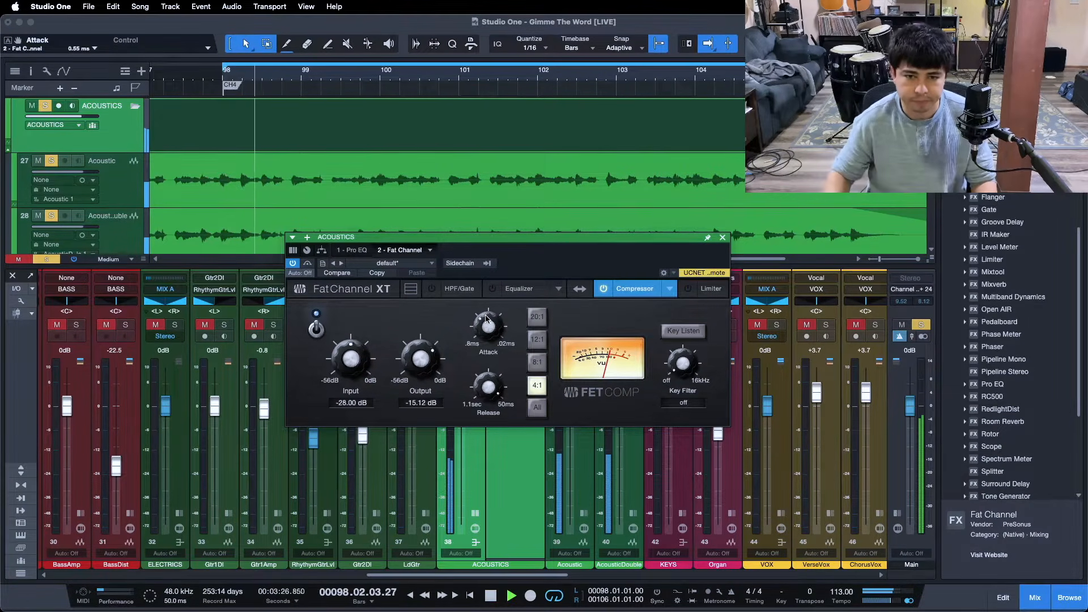
mouse_move(342, 367)
mouse_down()
mouse_move(373, 369)
mouse_move(341, 363)
mouse_up()
scroll(342, 364, up, 1)
scroll(418, 363, down, 1)
scroll(347, 363, up, 1)
scroll(418, 363, down, 1)
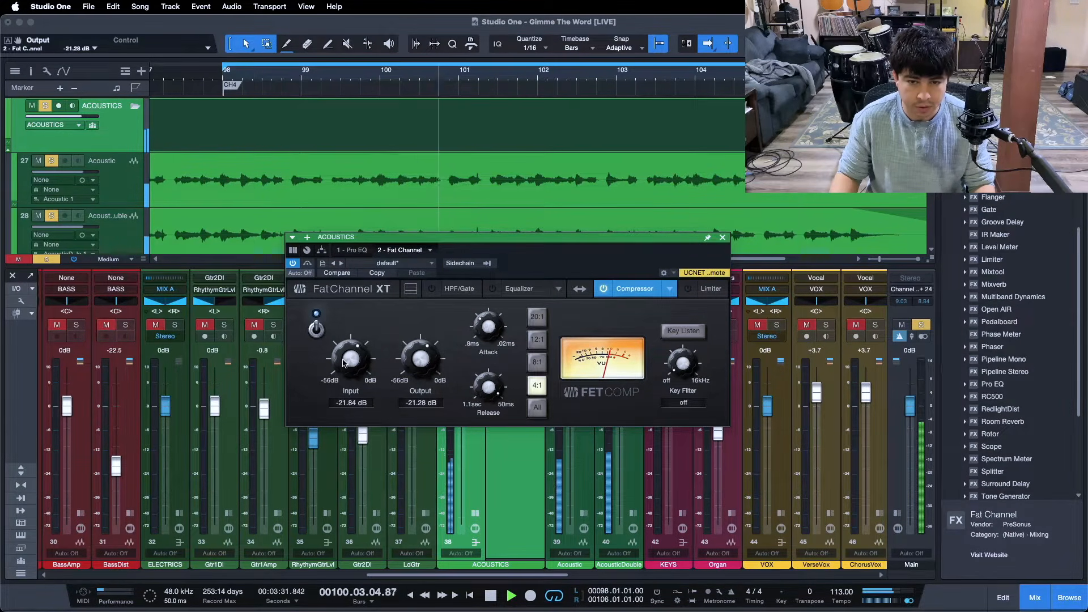
drag(348, 359, 353, 357)
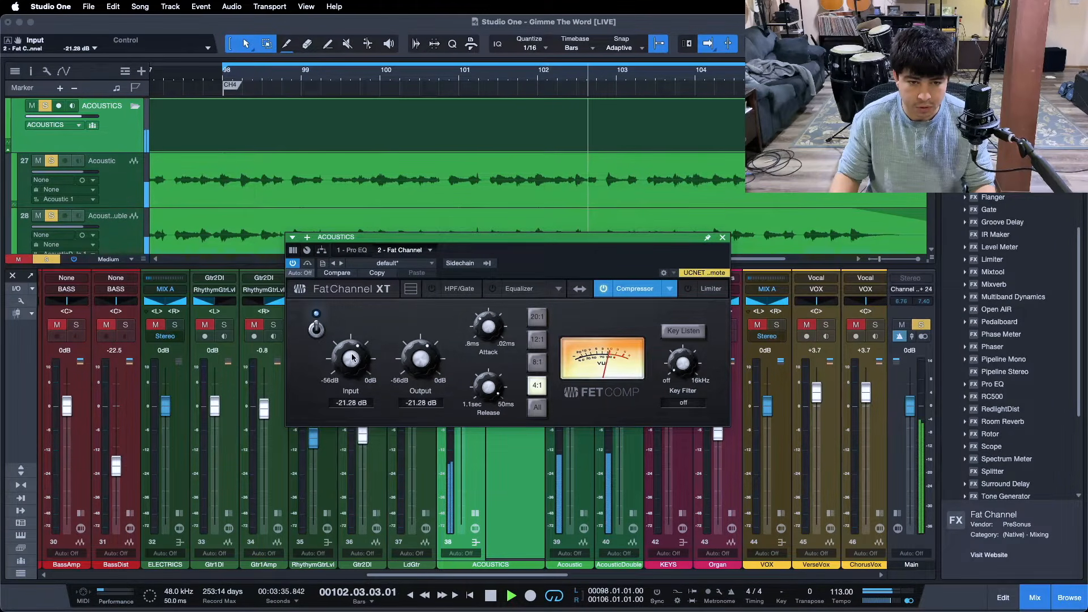
scroll(351, 358, down, 1)
scroll(351, 356, down, 1)
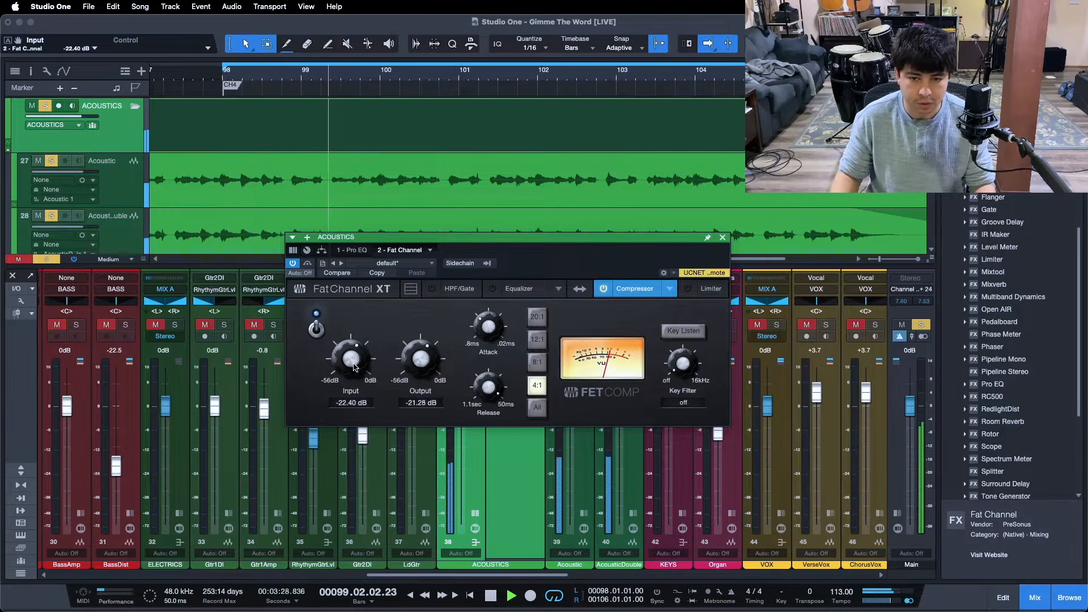
- Lower the compressor's output to -22.40 dB and compare the acoustics with the compressor off and on
drag(488, 79, 431, 70)
key(f)
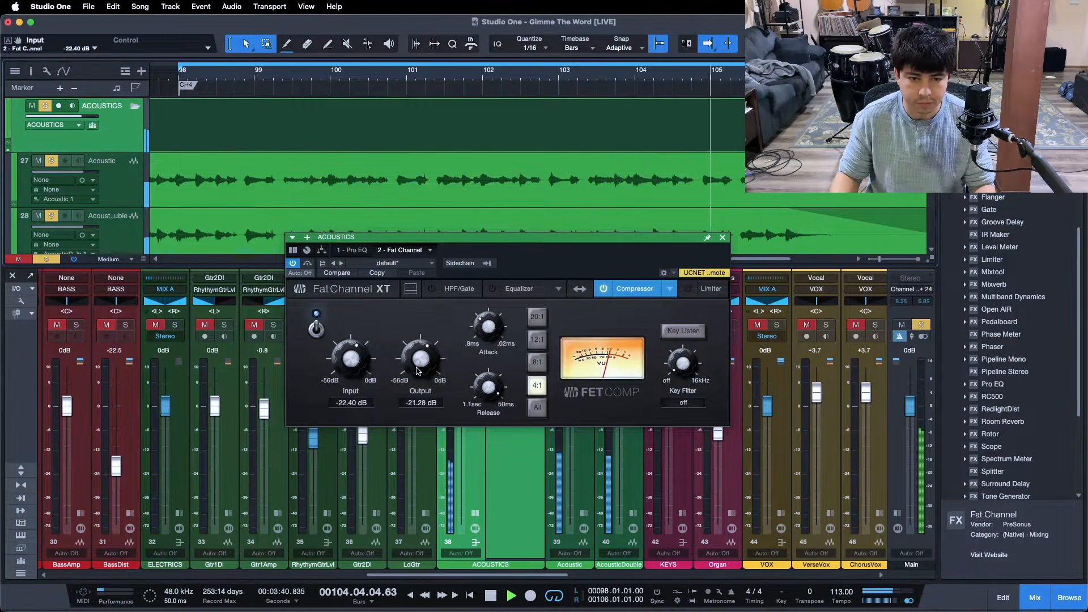
scroll(418, 365, down, 1)
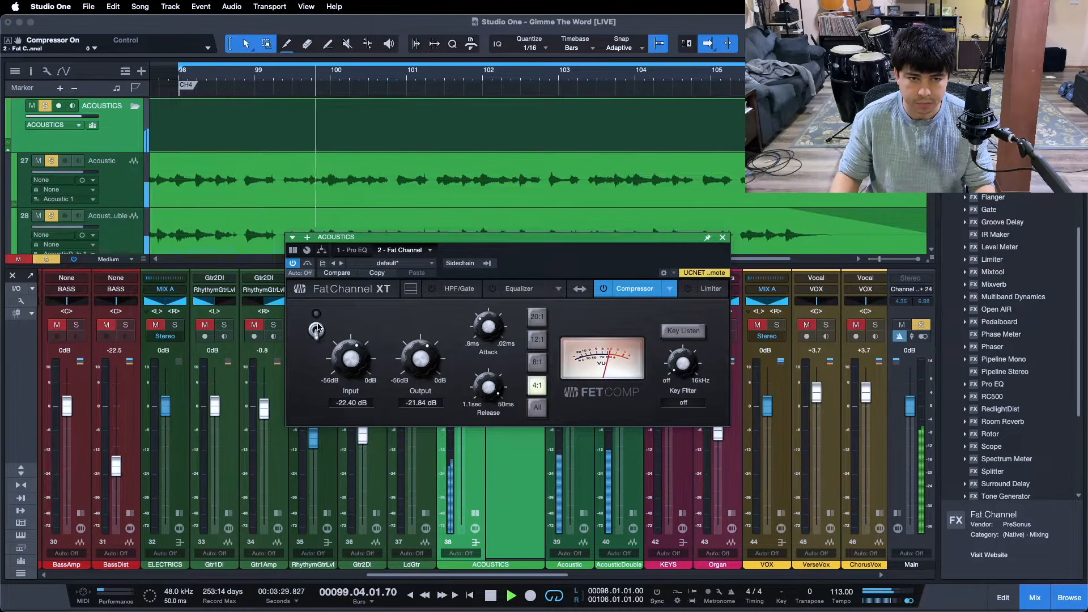
scroll(420, 360, down, 1)
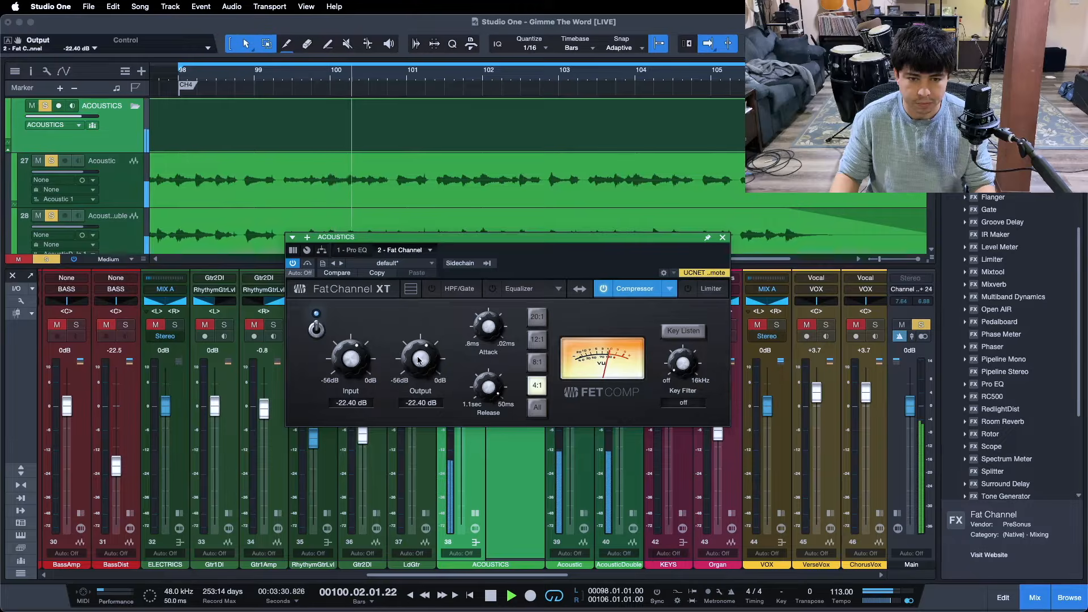
click(319, 332)
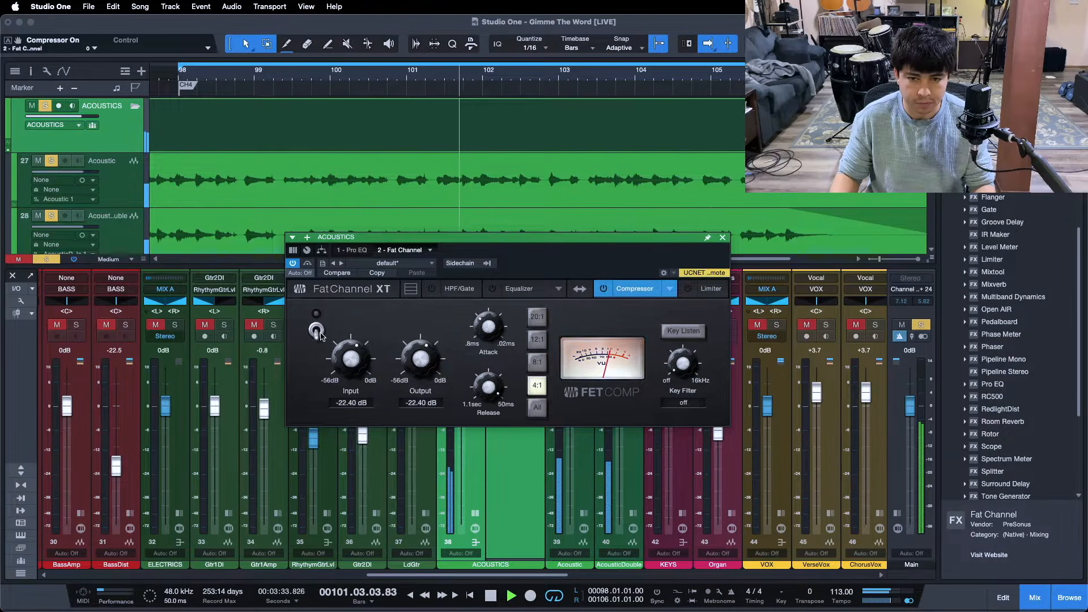
click(318, 331)
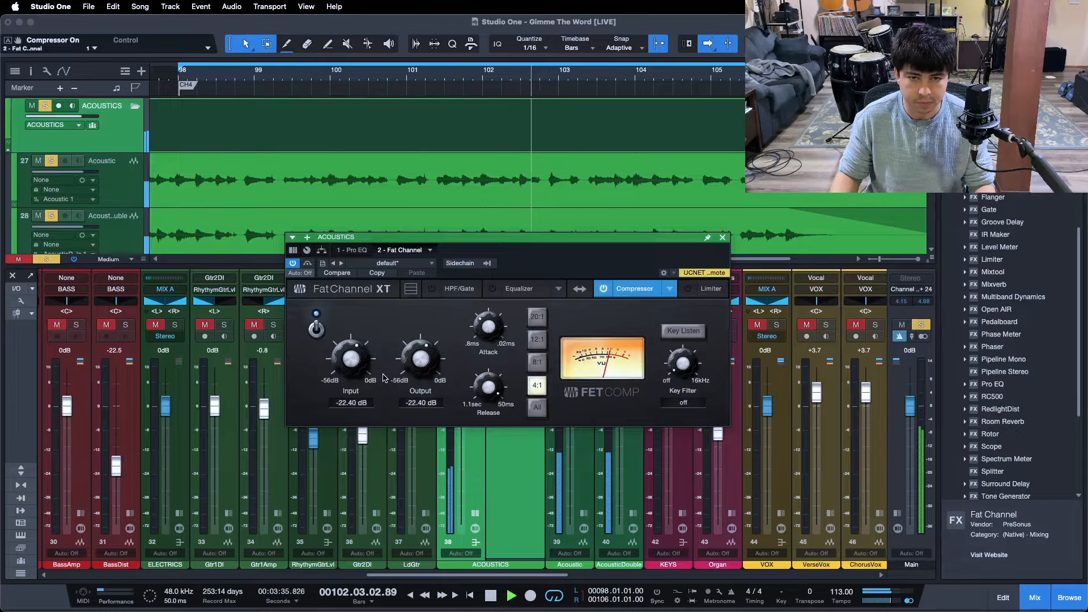
- Set the compressor's input to -21.84 dB and compare the compressed acoustics against the uncompressed sound again
drag(351, 360, 351, 358)
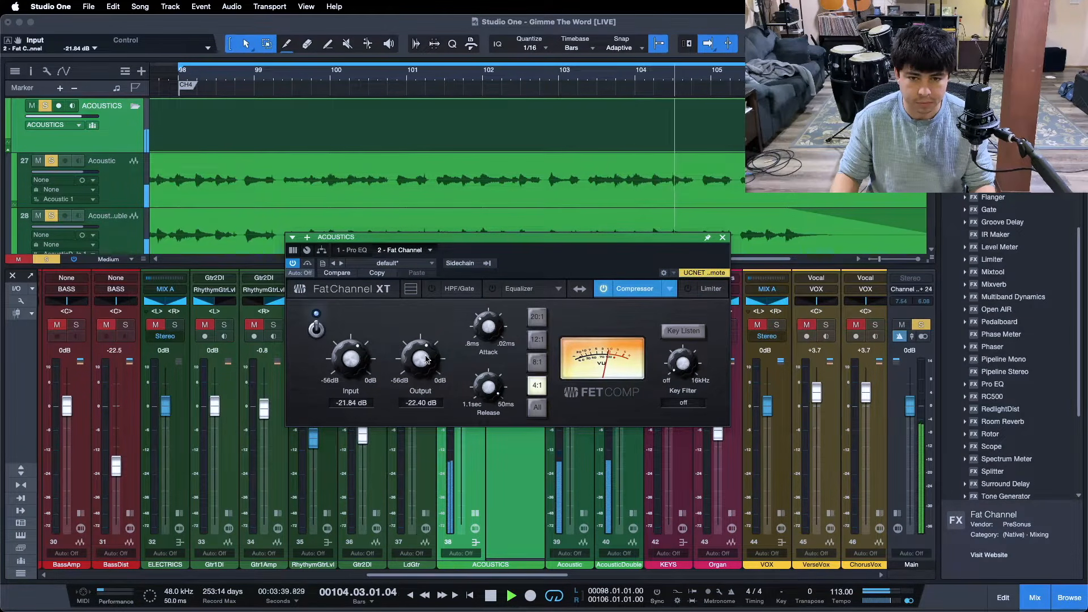
click(316, 329)
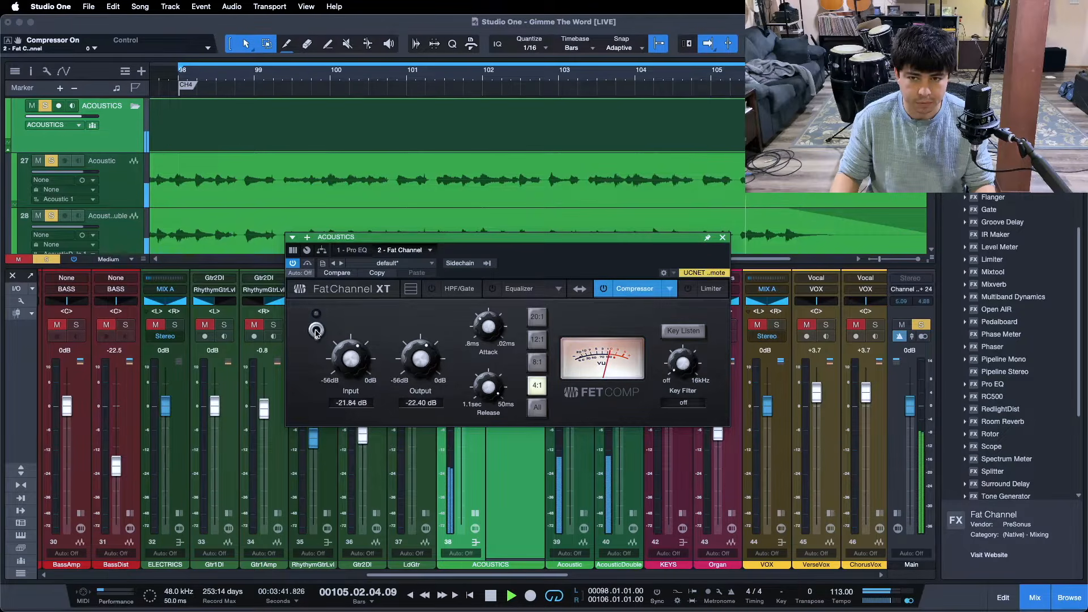
click(317, 329)
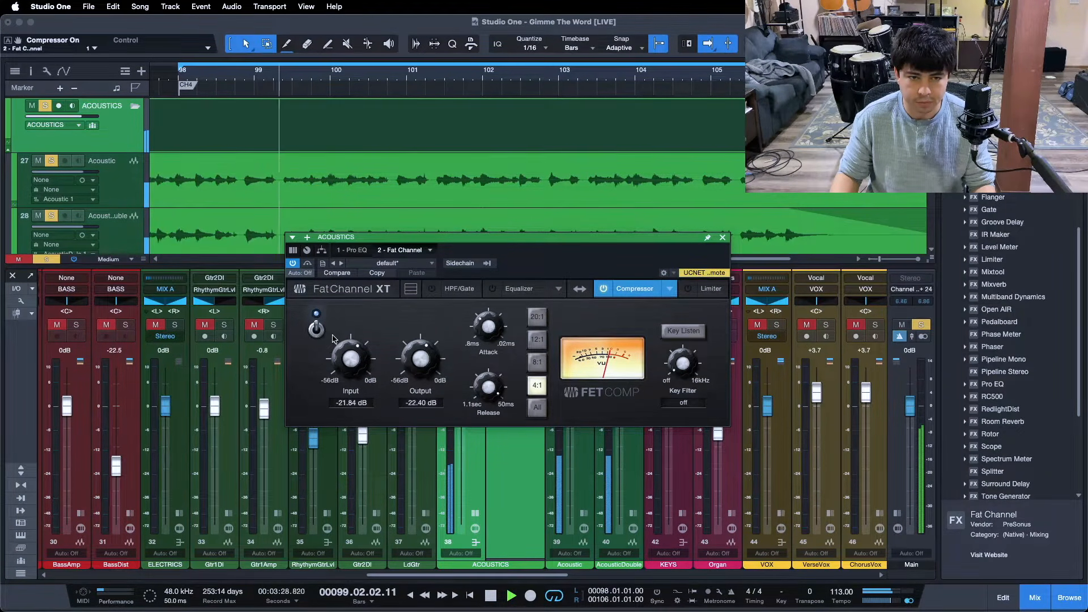
- Stop playback, close Fat Channel on the ACOUSTICS bus, and return the playhead to the loop start at bar 98
key(space)
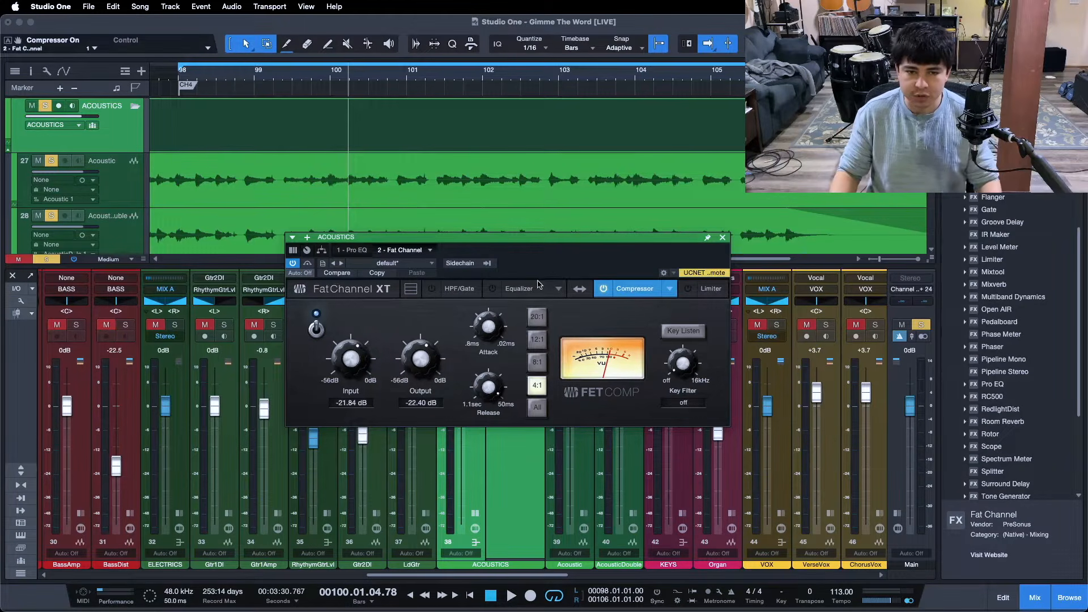
drag(589, 252, 691, 216)
drag(590, 222, 587, 222)
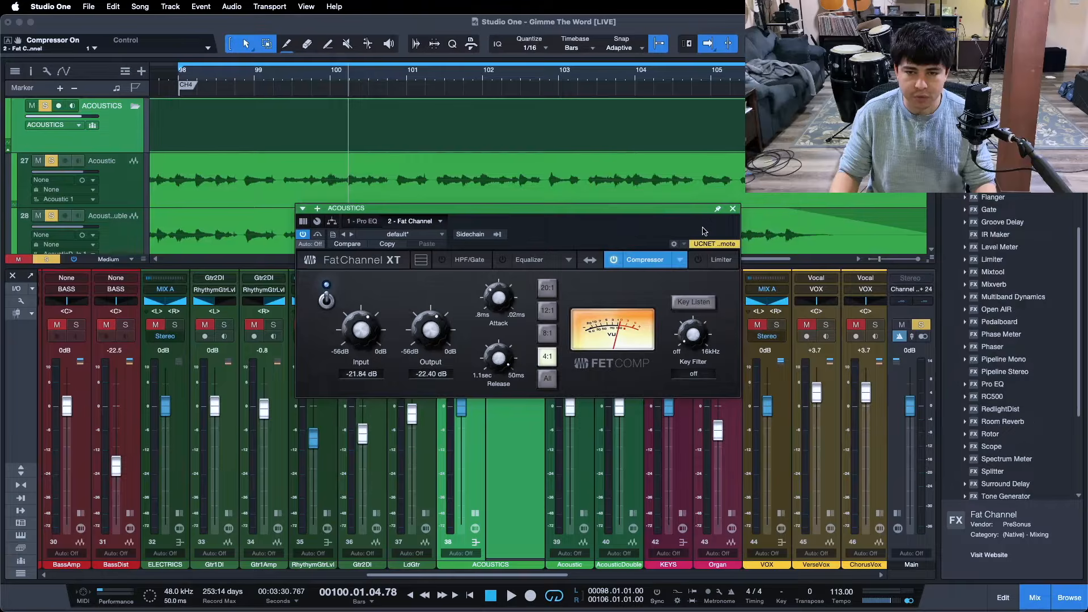
click(732, 209)
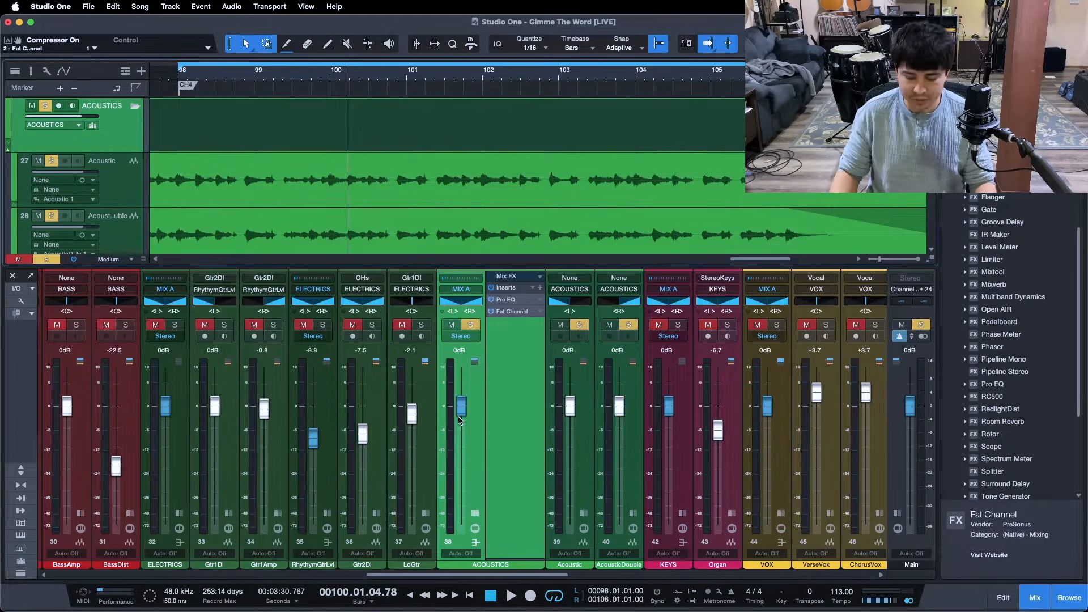
key(KP_1)
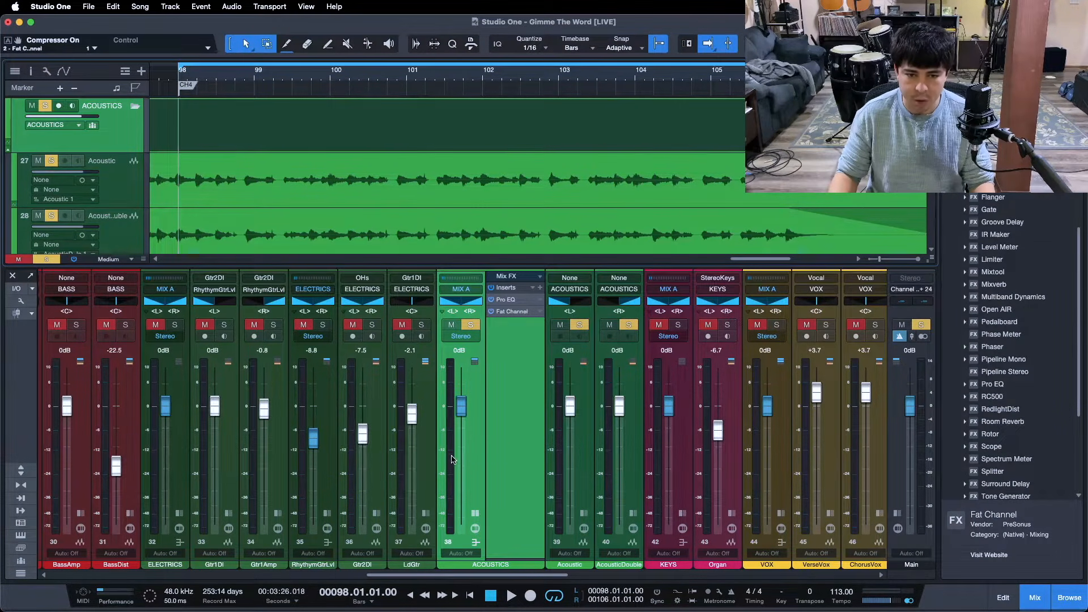
- During playback, lower the ACOUSTICS bus fader to -2.9 dB
mouse_move(451, 461)
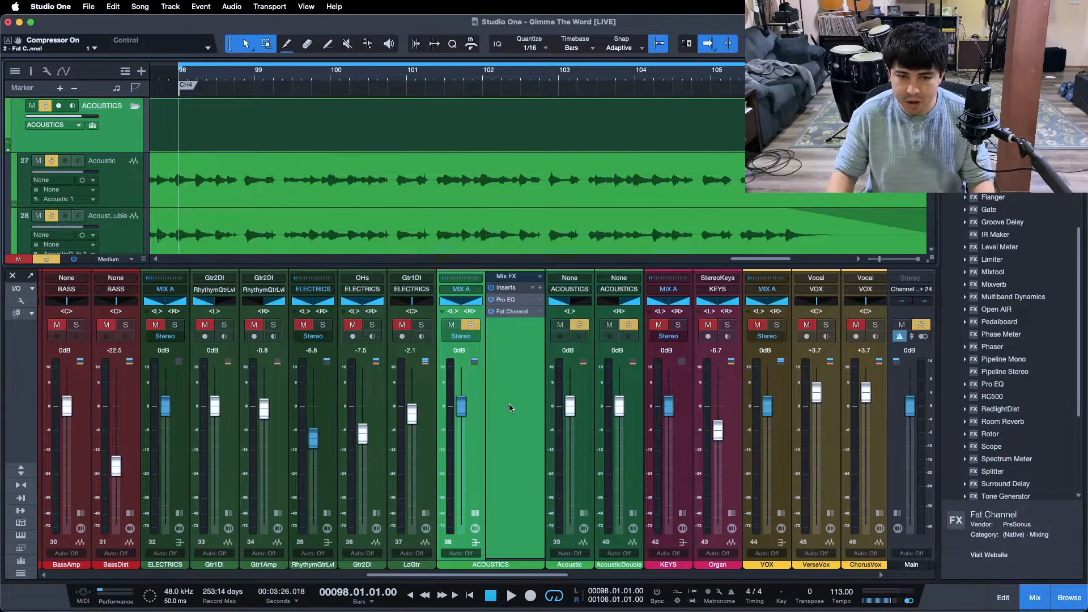
key(space)
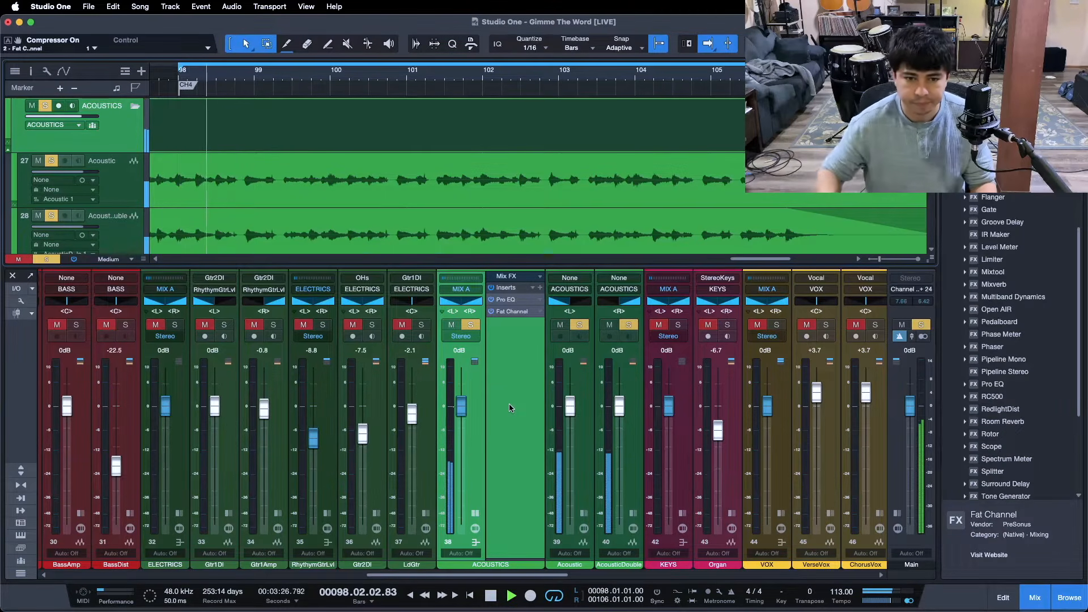
scroll(463, 414, down, 1)
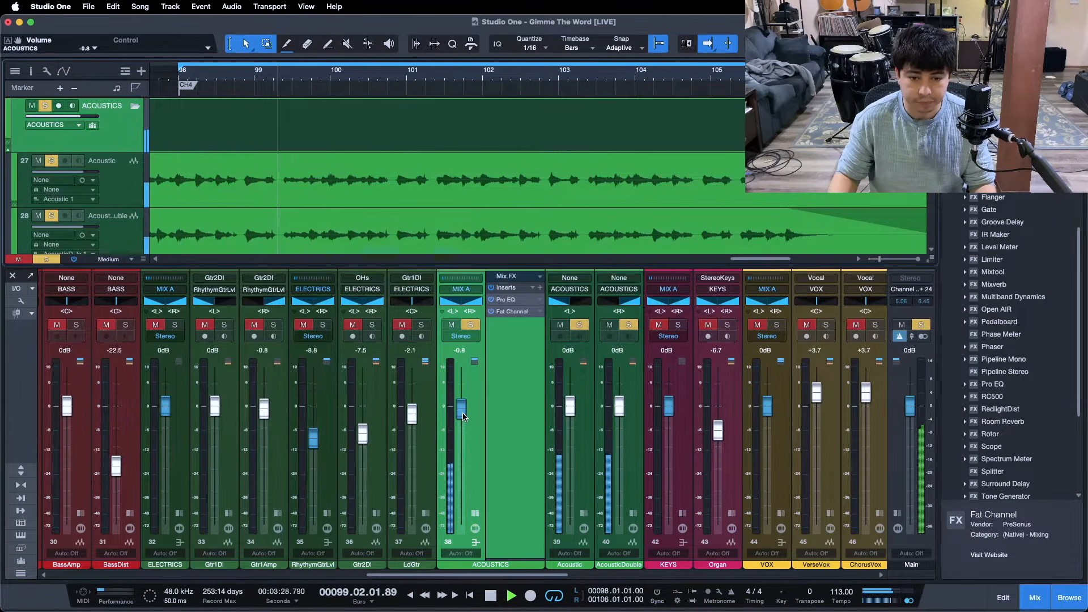
scroll(463, 416, down, 1)
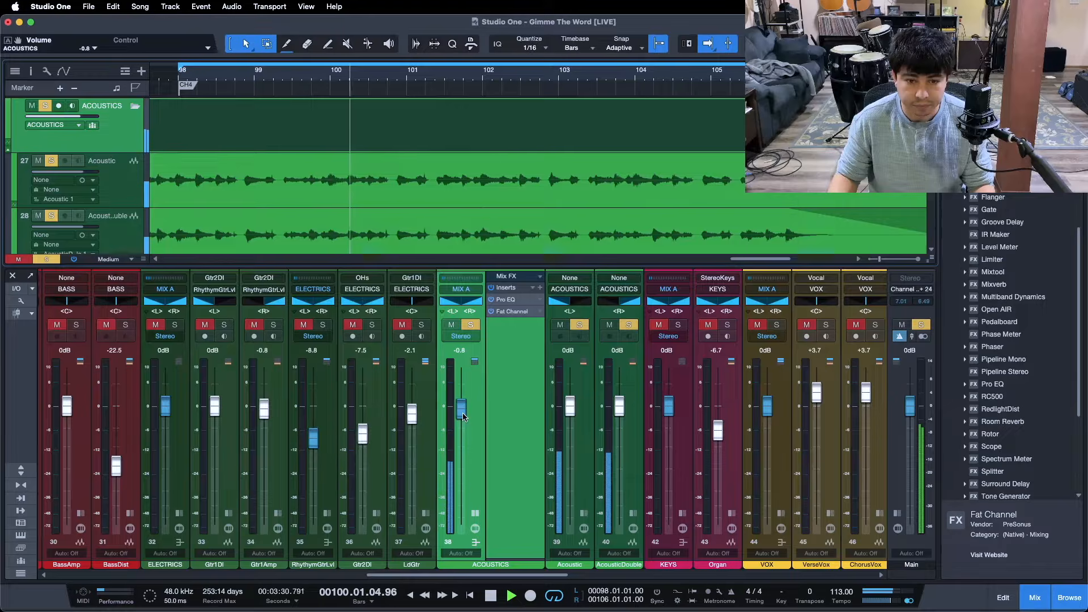
scroll(463, 417, down, 1)
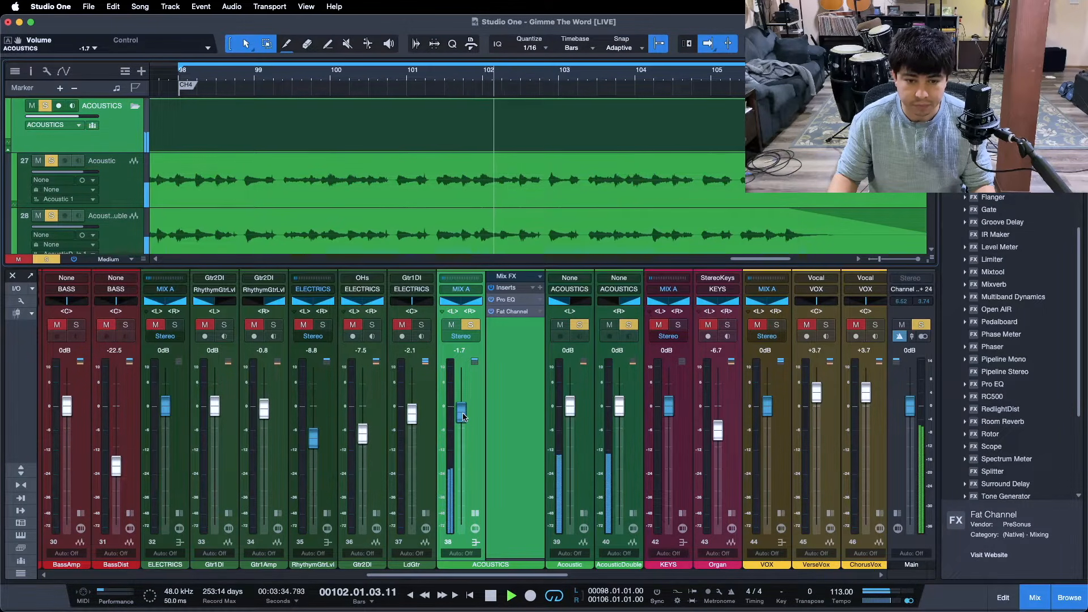
scroll(463, 417, down, 1)
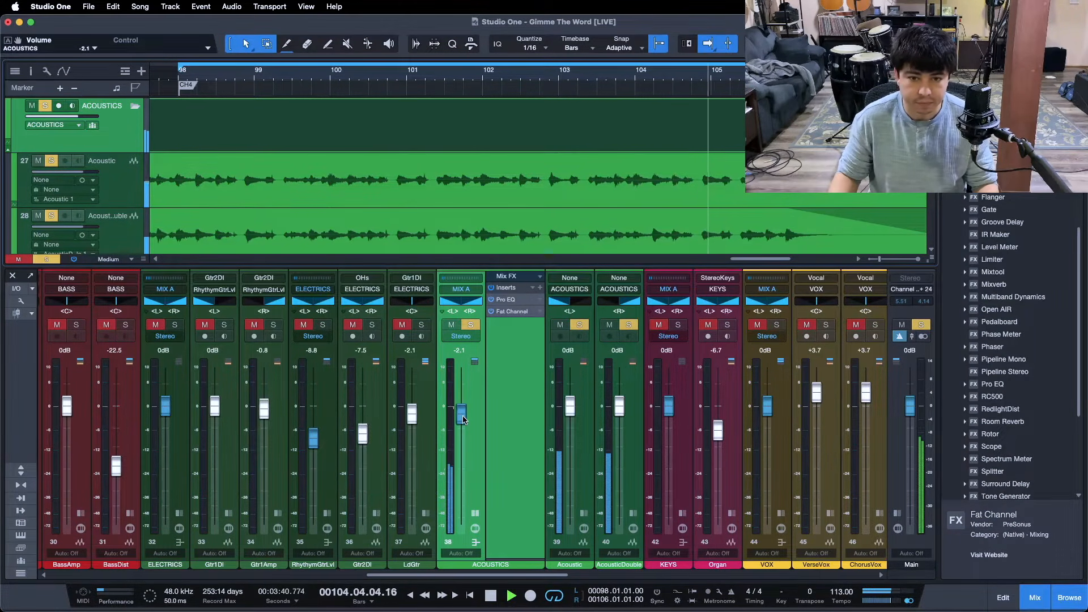
scroll(462, 420, down, 1)
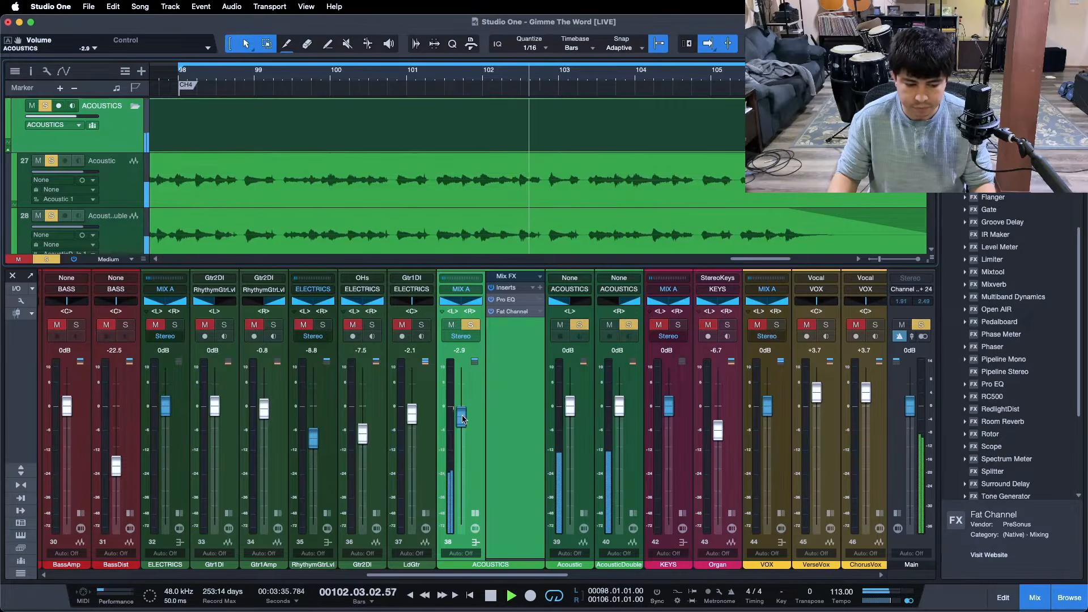
- Reopen Fat Channel on the ACOUSTICS bus, raise the FET compressor's input to -20.72 dB, and return playback to the loop start
click(517, 311)
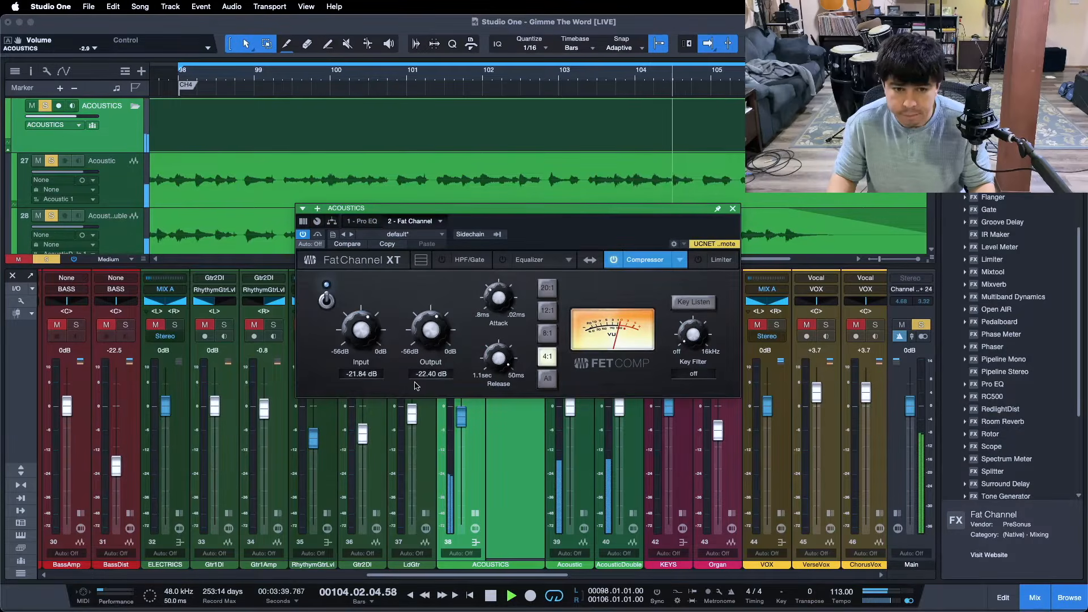
drag(362, 331, 361, 328)
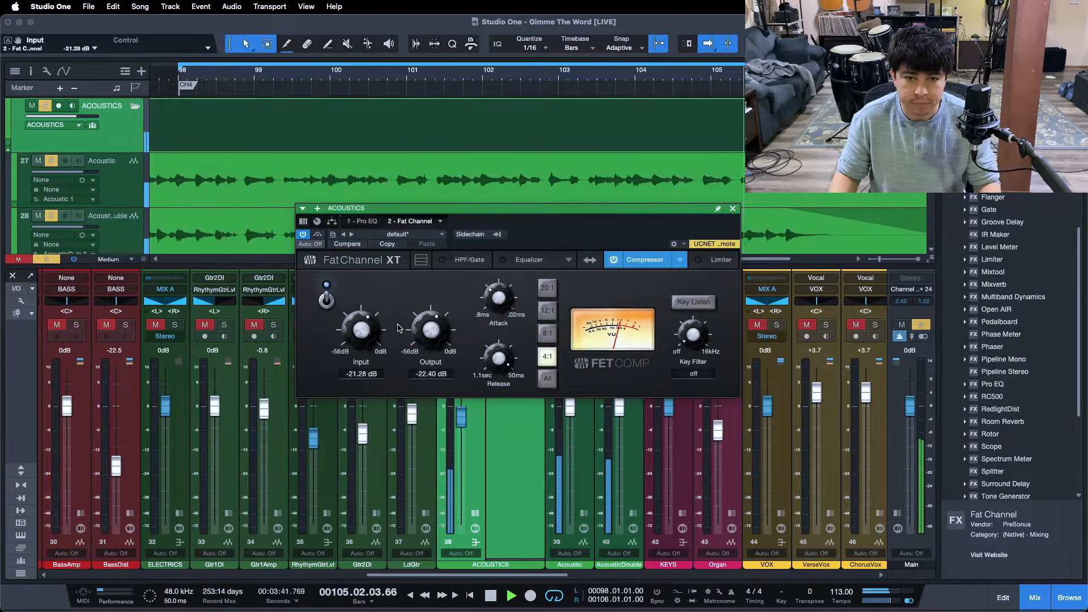
drag(364, 331, 357, 322)
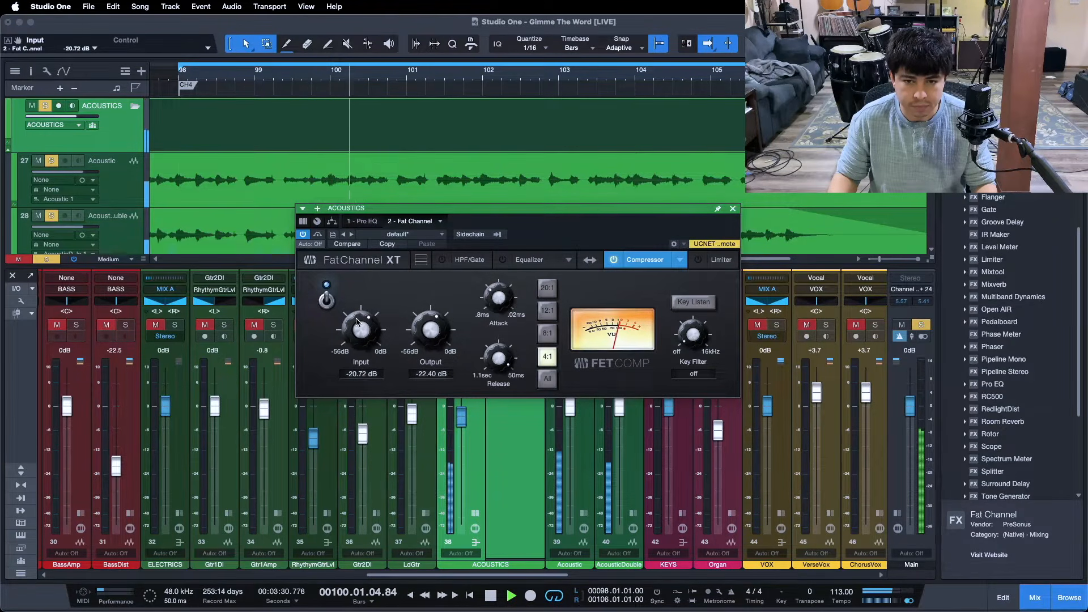
drag(587, 241, 612, 224)
key(space)
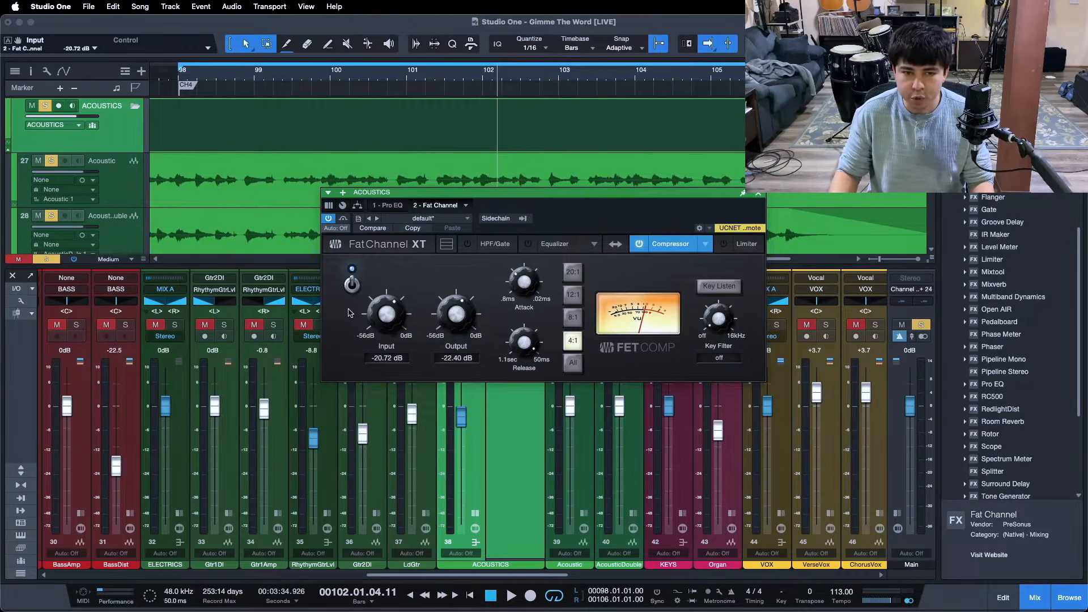
key(KP_1)
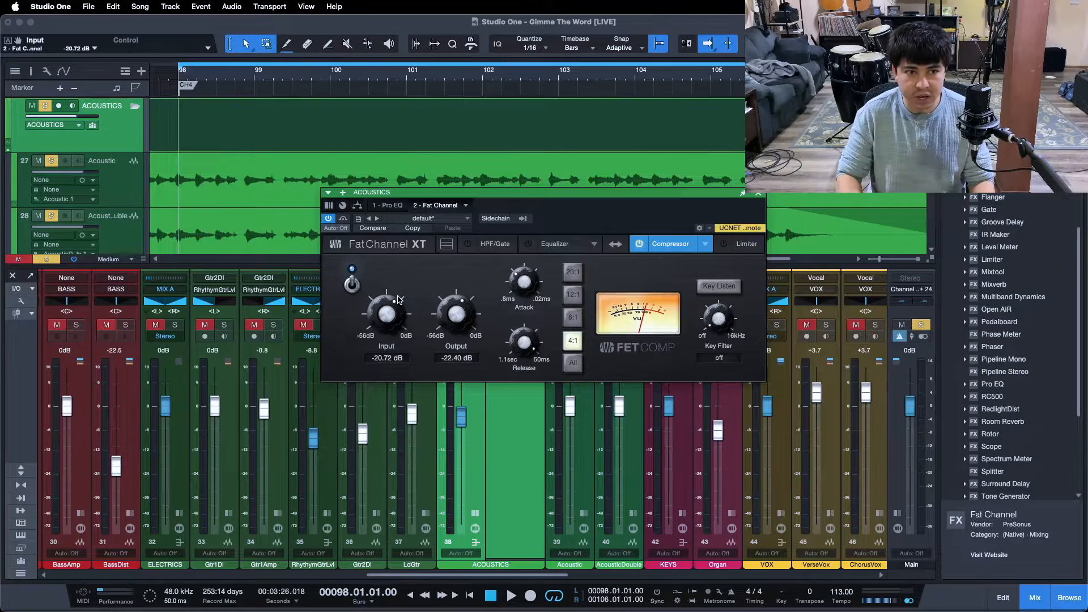
- During playback, set the FET compressor's input to -20.16 dB and its output to -22.96 dB
drag(572, 213, 533, 253)
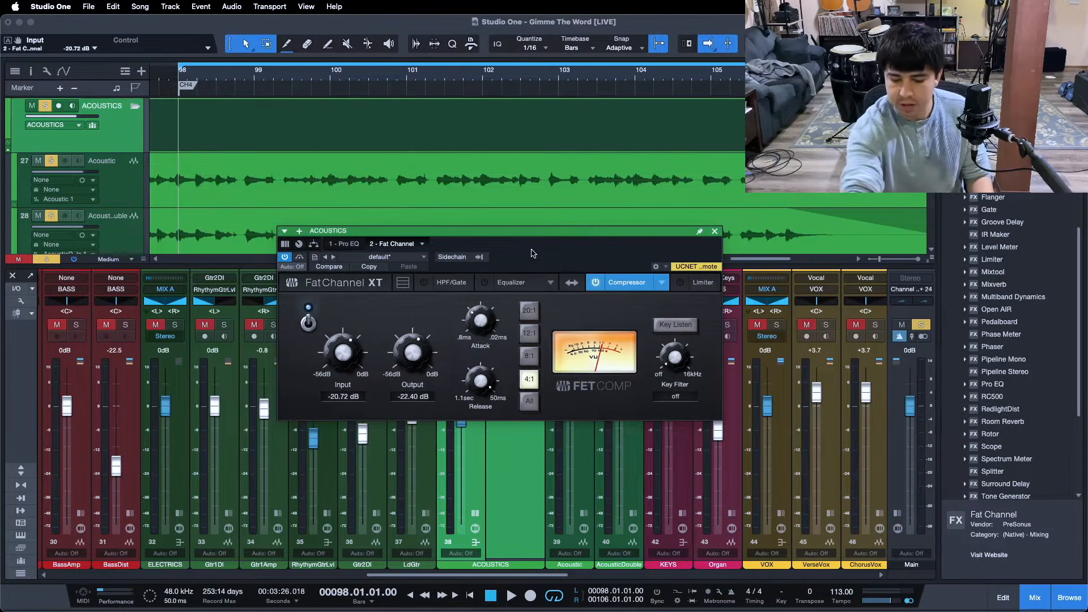
key(space)
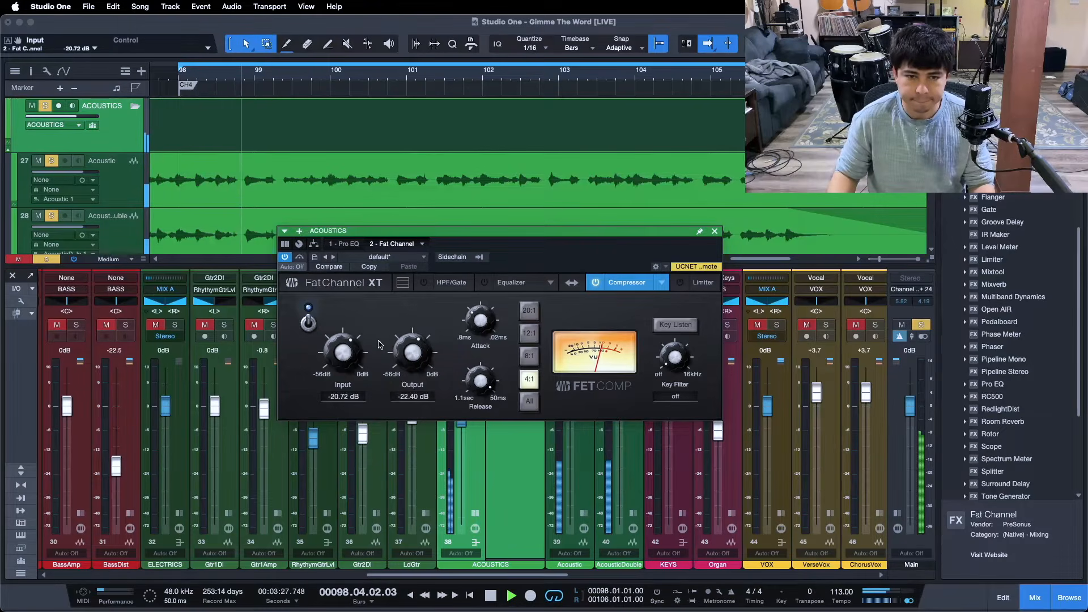
scroll(356, 357, up, 1)
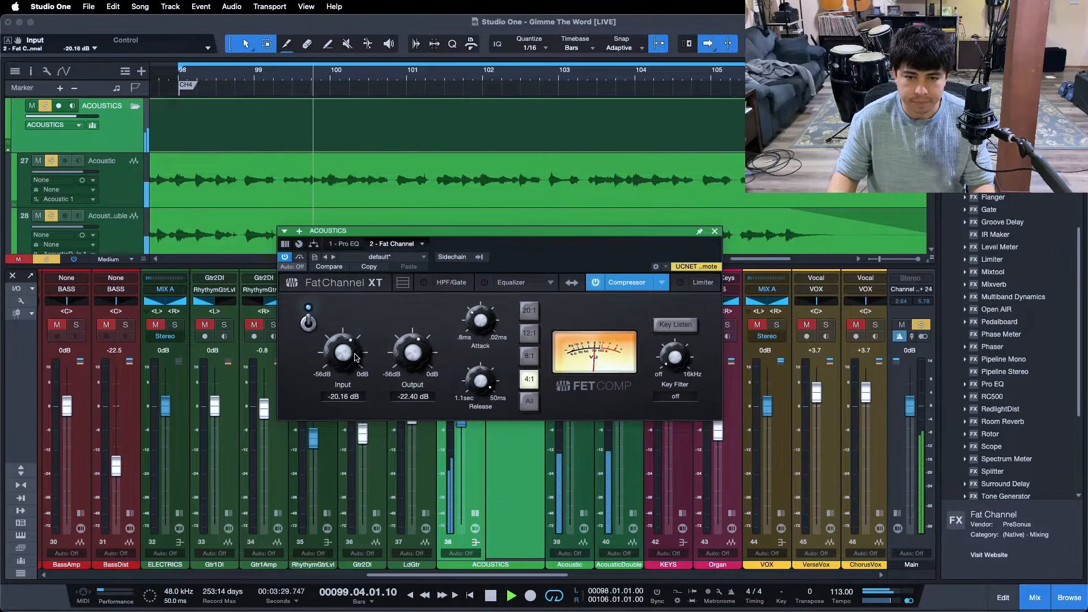
scroll(420, 349, down, 1)
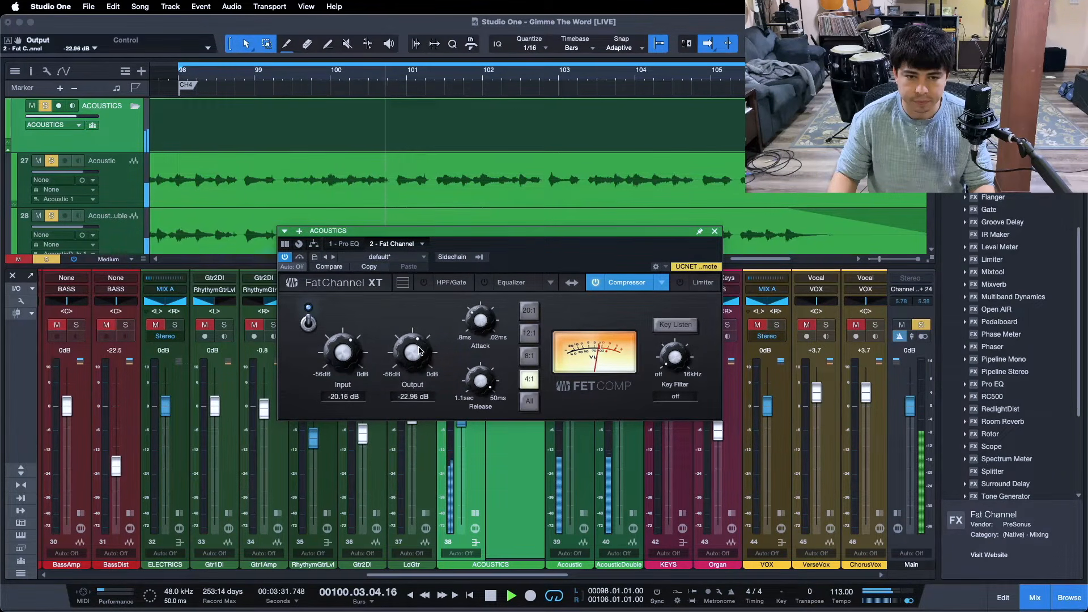
- Close Fat Channel, lower the ACOUSTICS bus fader to -3.8 dB, and stop playback
click(714, 232)
scroll(458, 428, down, 1)
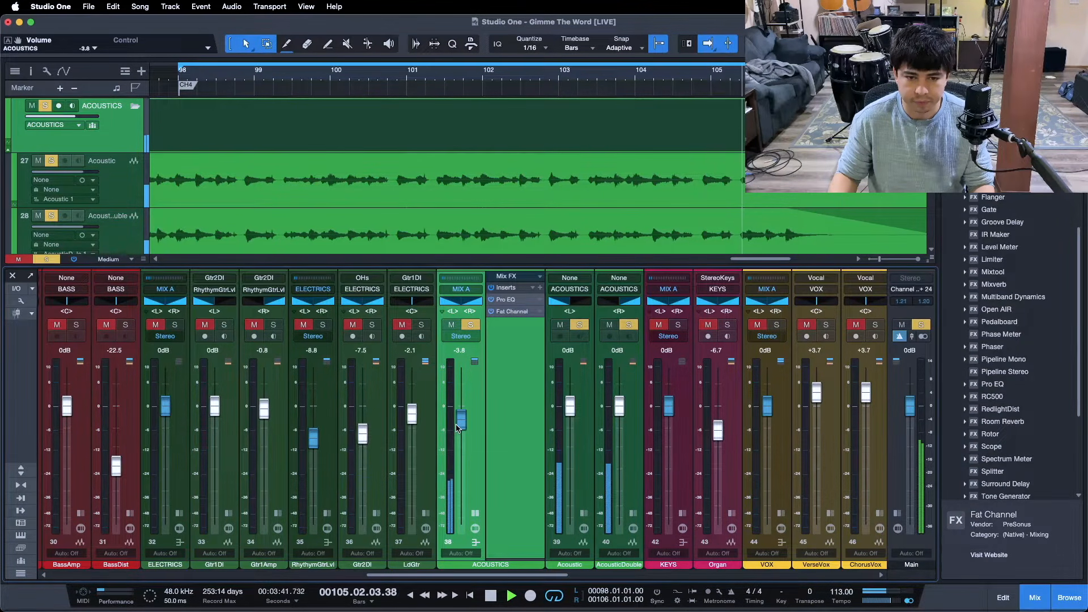
key(space)
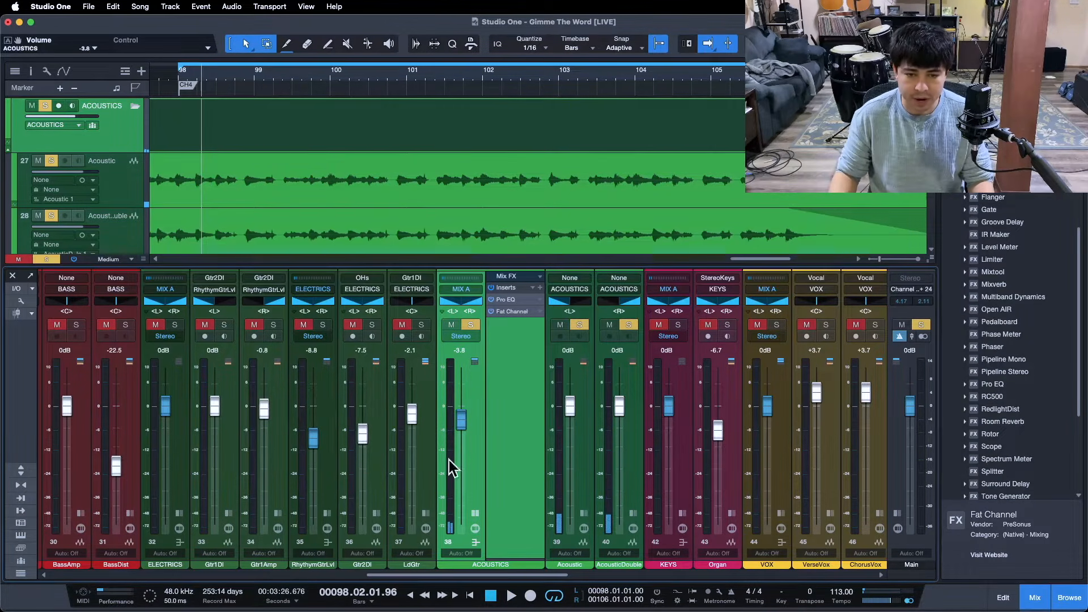
- Review the Fat Channel compressor settings on the ACOUSTICS bus and close the plug-in again
mouse_move(452, 466)
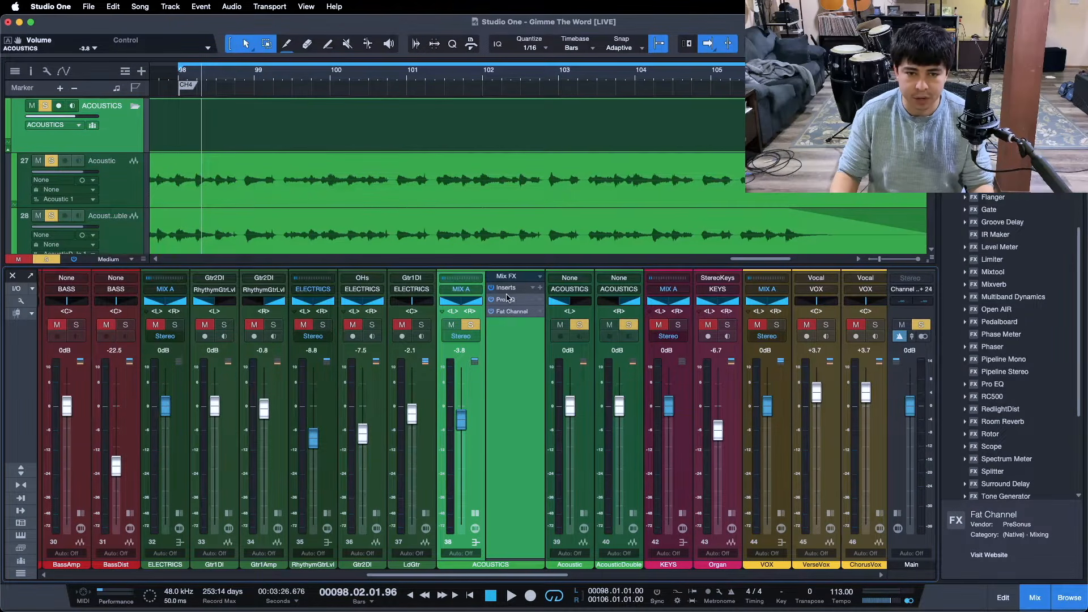
click(507, 311)
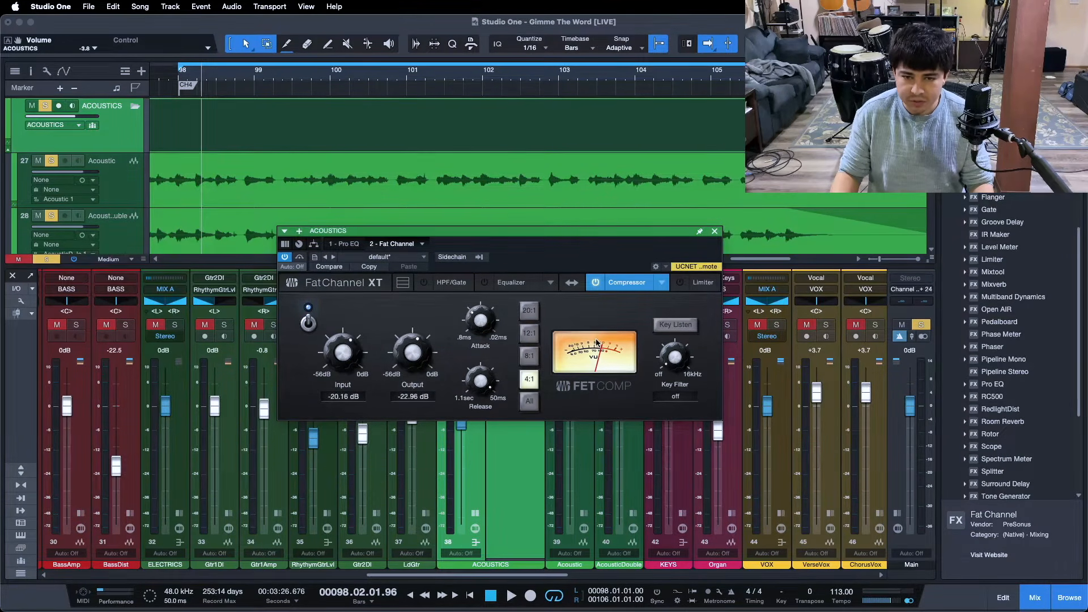
click(715, 232)
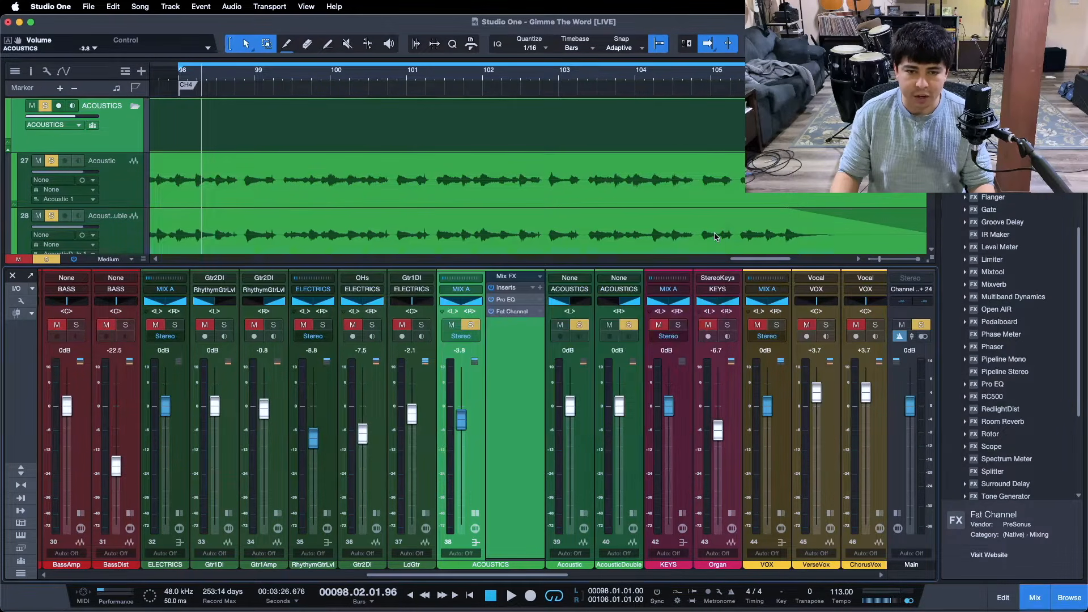
- Open Pro EQ on the ACOUSTICS bus and, during playback from bar 98, boost the 8.00 kHz high-frequency band to 2.40 dB
click(506, 300)
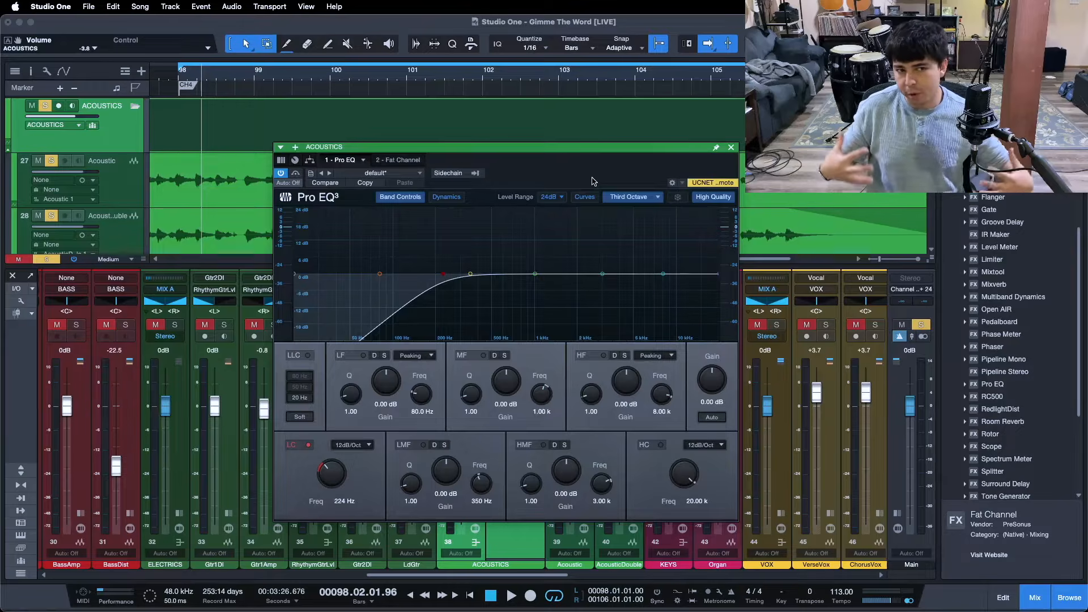
key(KP_1)
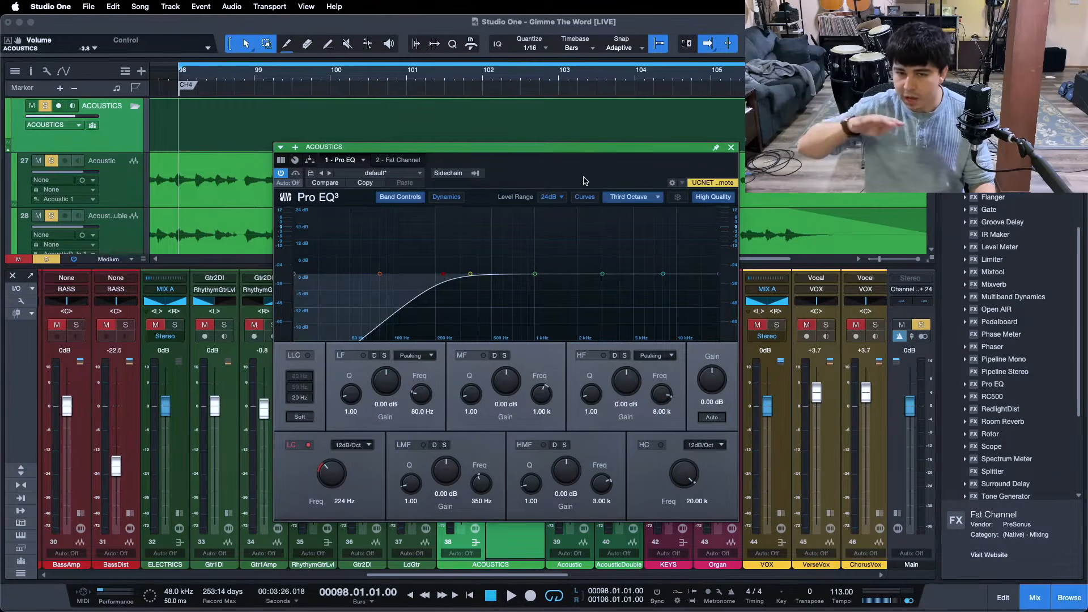
click(535, 273)
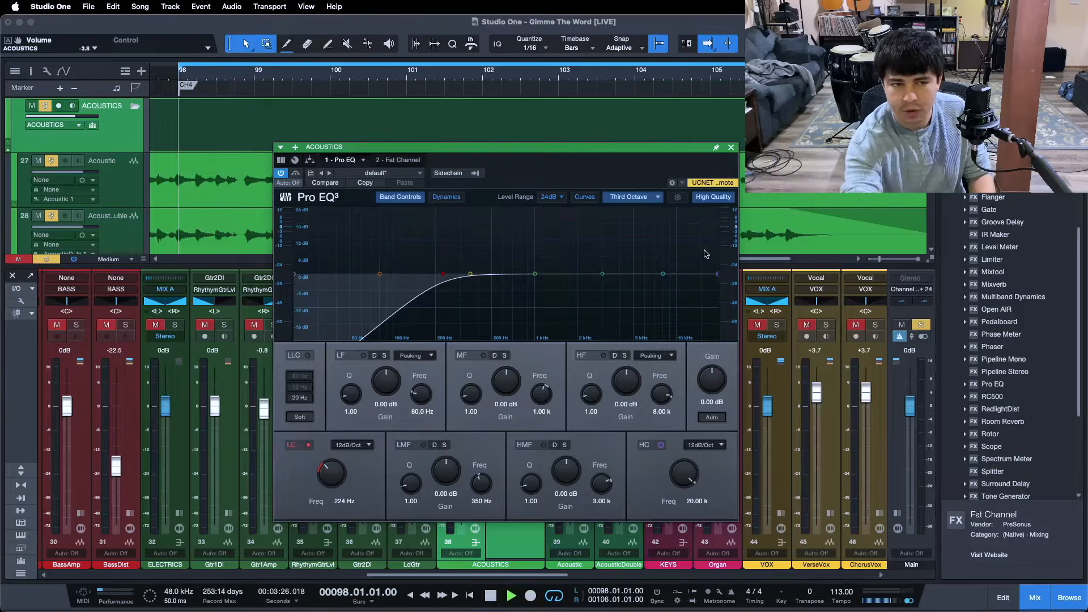
key(space)
drag(627, 383, 628, 381)
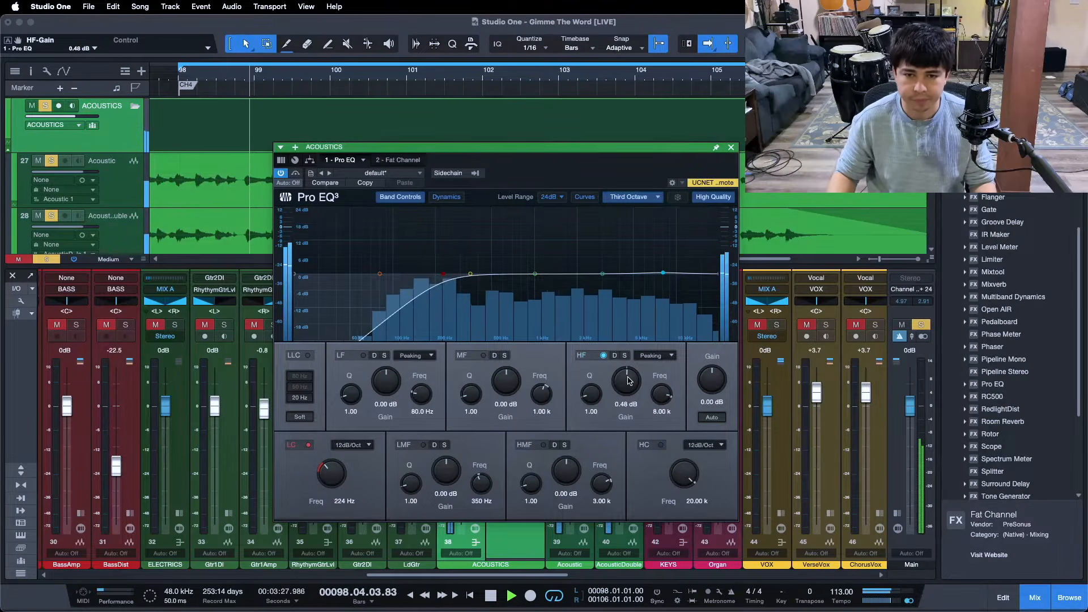
scroll(627, 381, up, 1)
scroll(627, 381, up, 2)
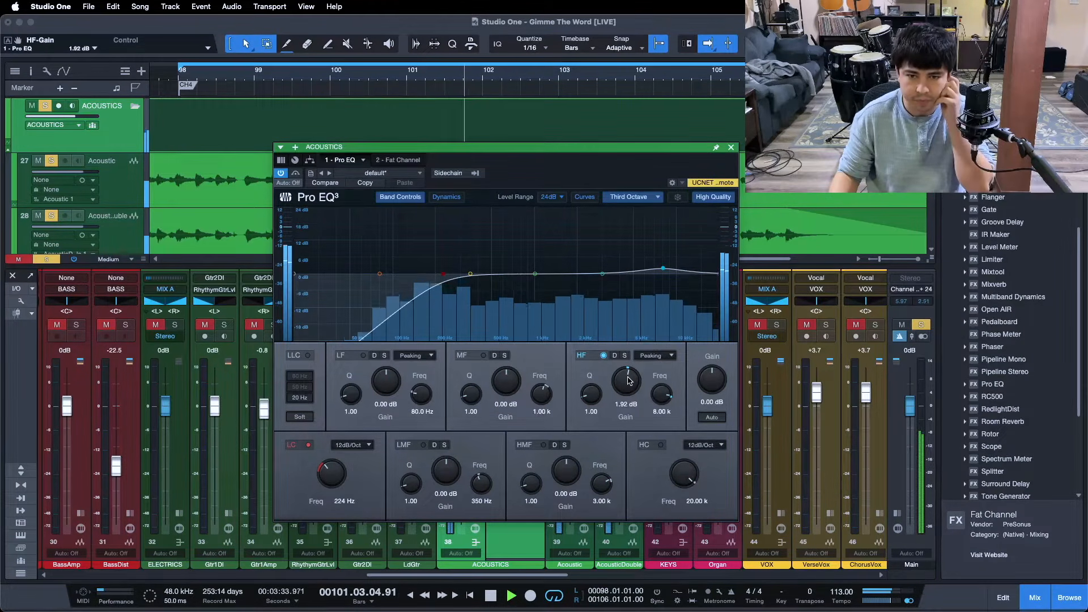
scroll(627, 381, up, 1)
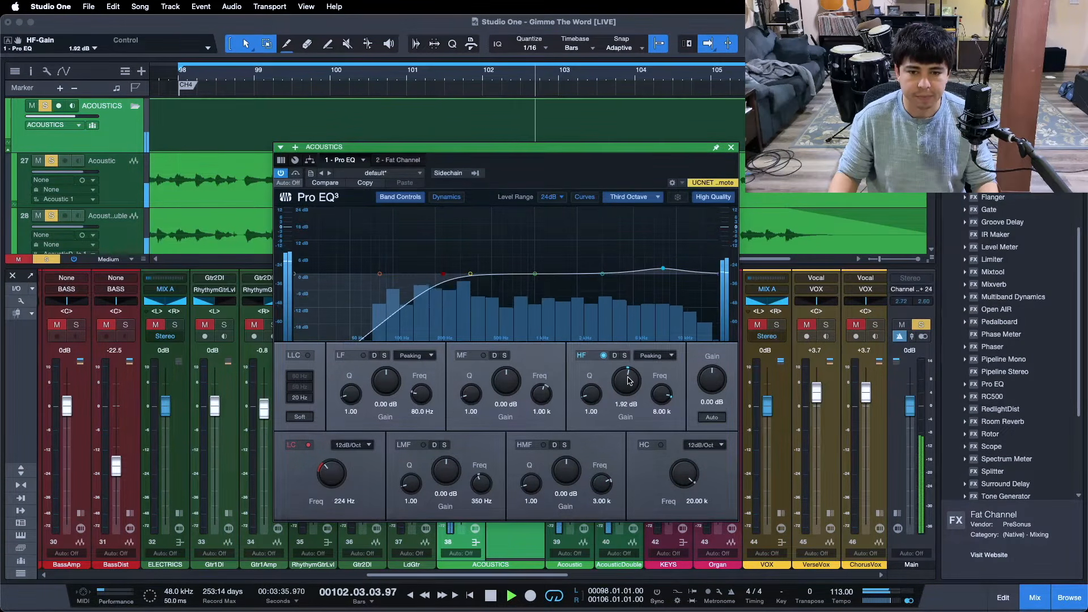
scroll(628, 381, up, 1)
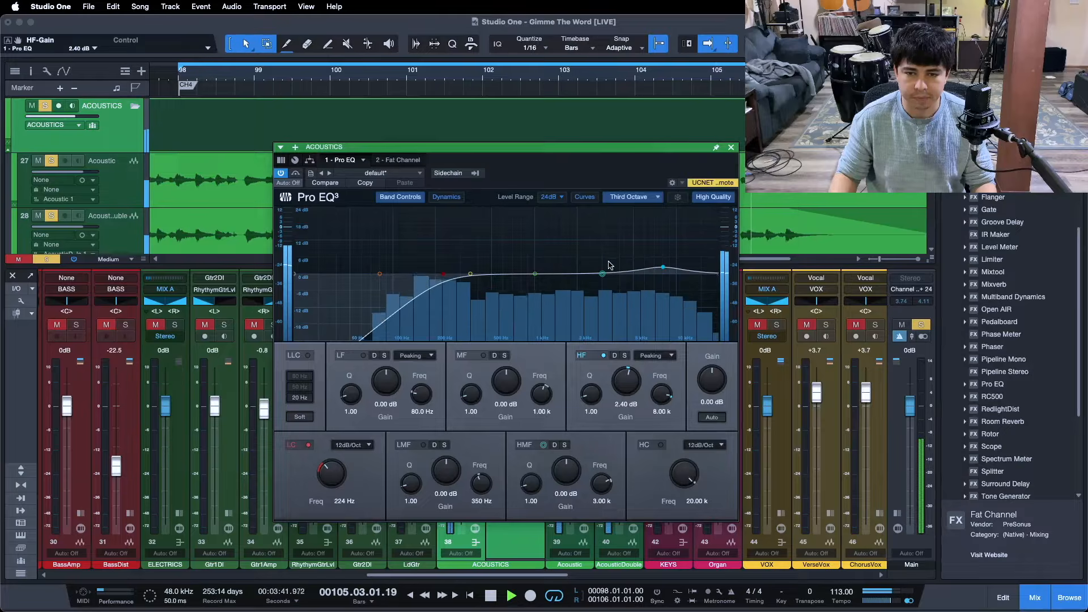
- Compare the acoustics with the high-frequency band off and on, and raise its gain to 2.88 dB
click(590, 356)
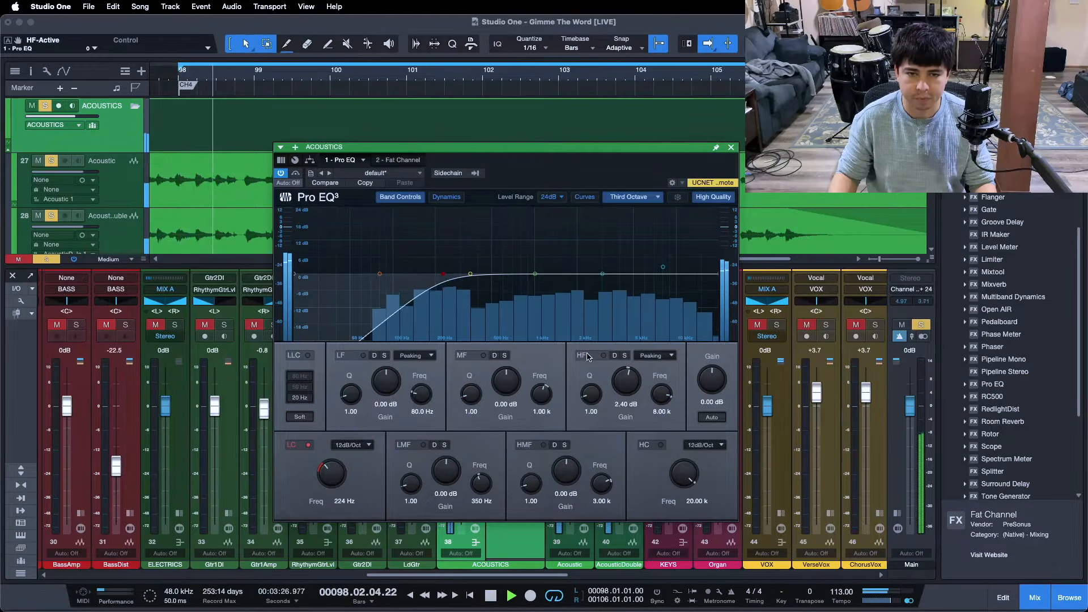
click(587, 356)
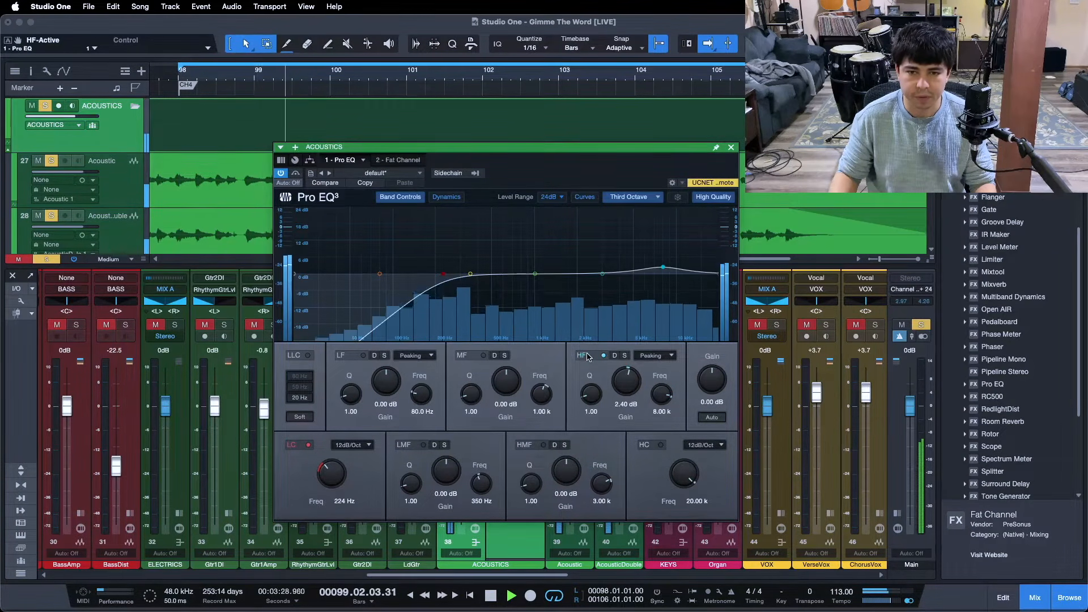
scroll(635, 374, up, 1)
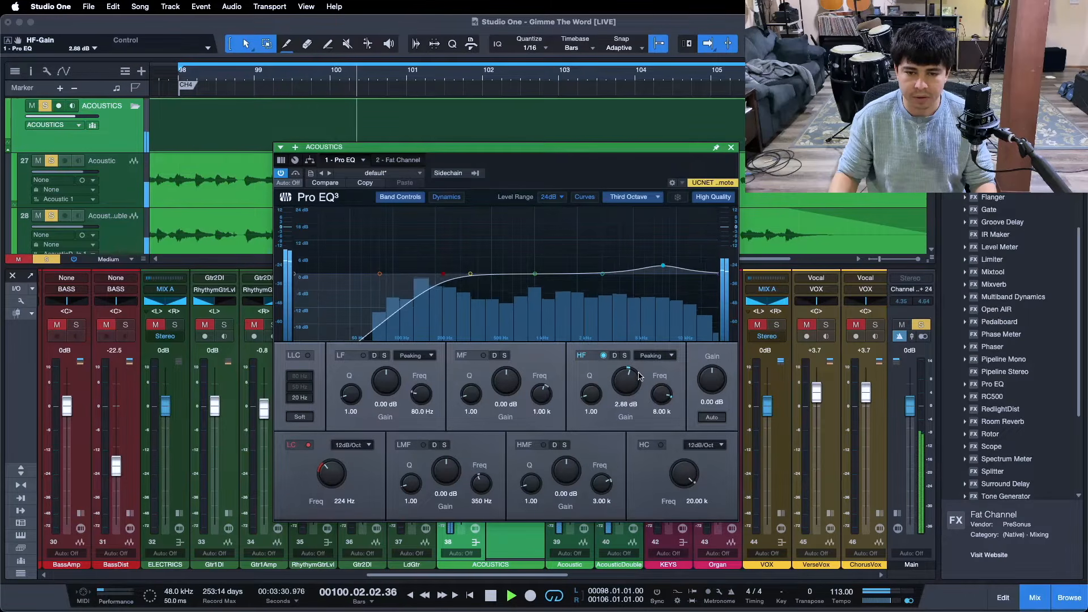
- Compare the acoustics with the Pro EQ high-frequency band off and on over repeated playback from bar 98, then stop playback
click(594, 359)
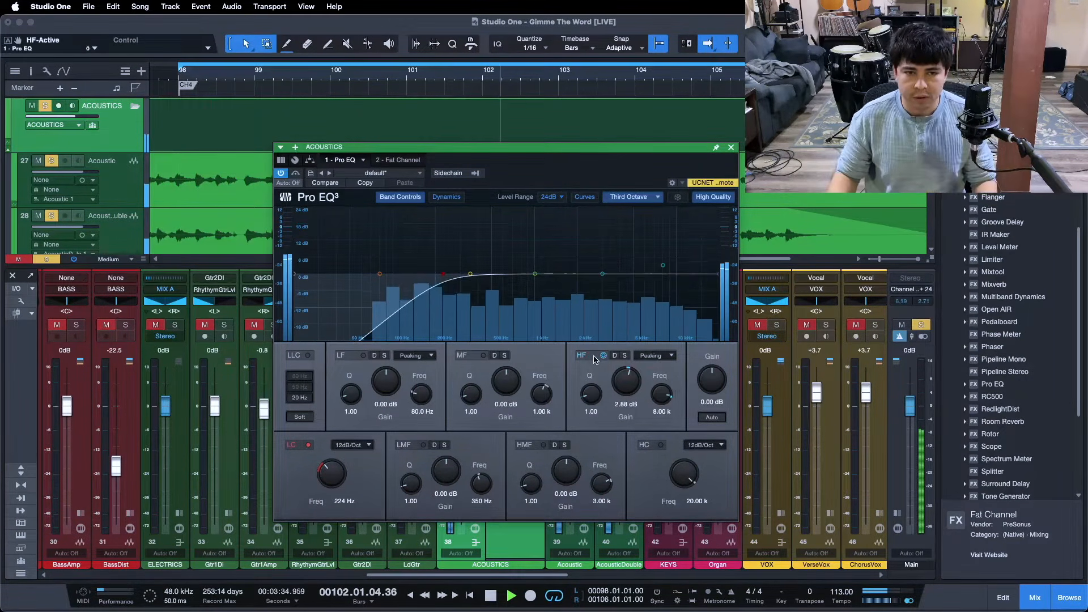
click(594, 358)
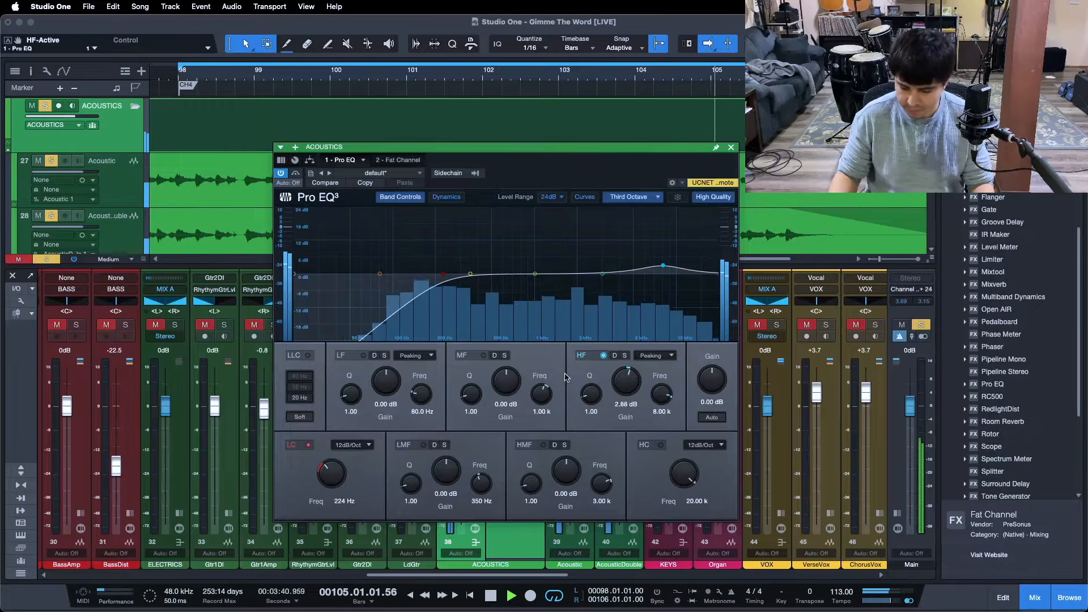
key(space)
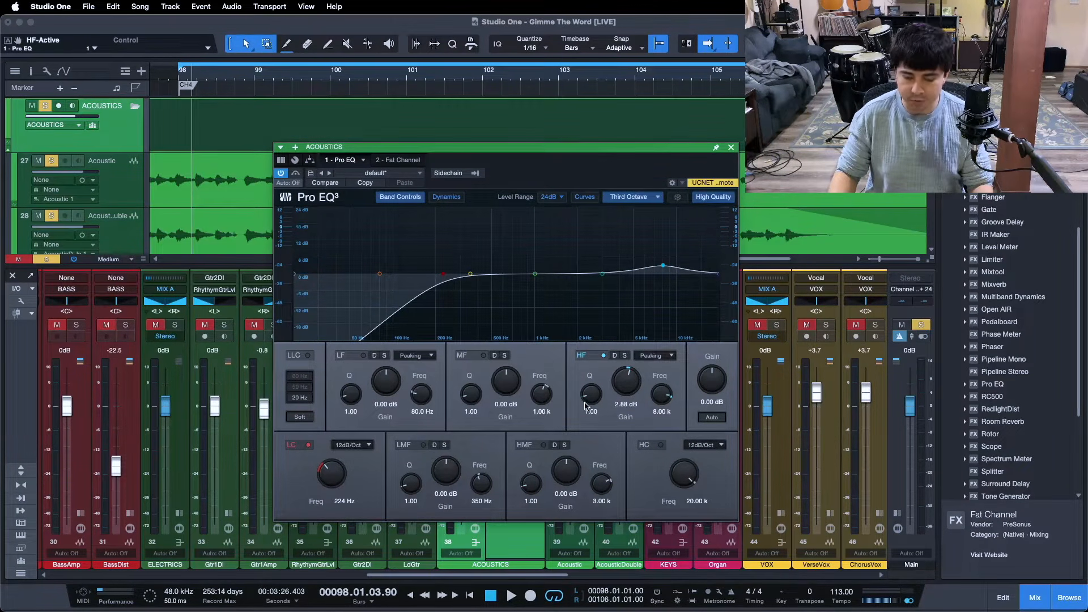
key(KP_0)
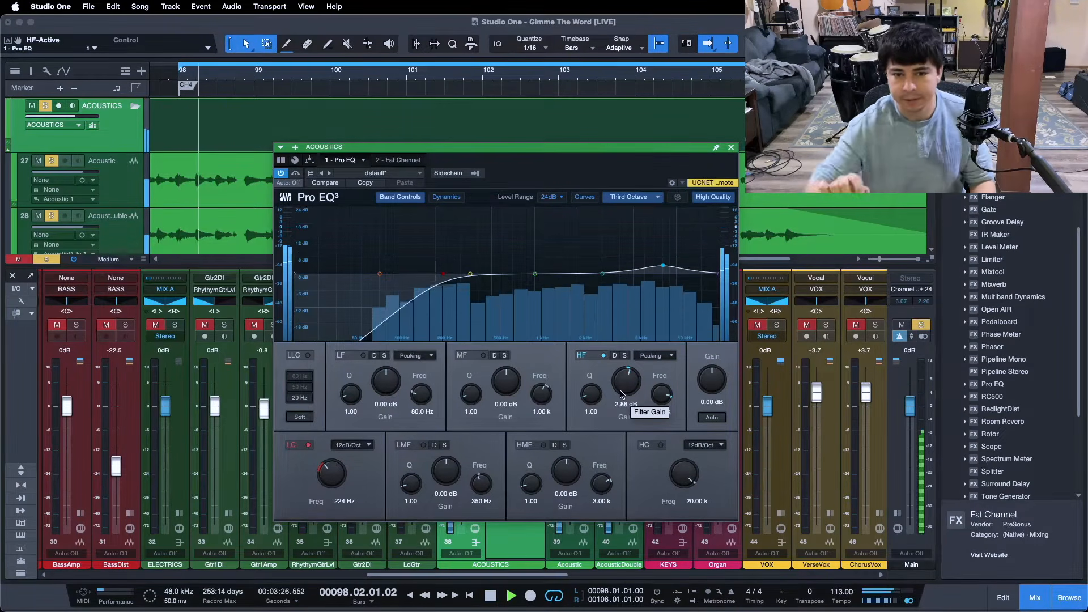
click(581, 361)
click(583, 361)
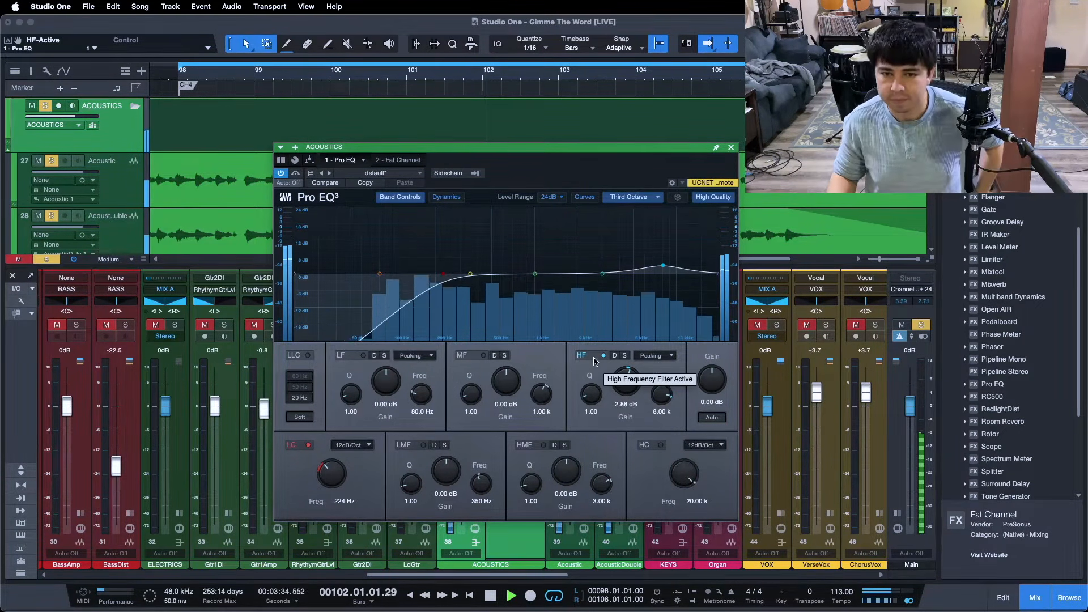
click(594, 361)
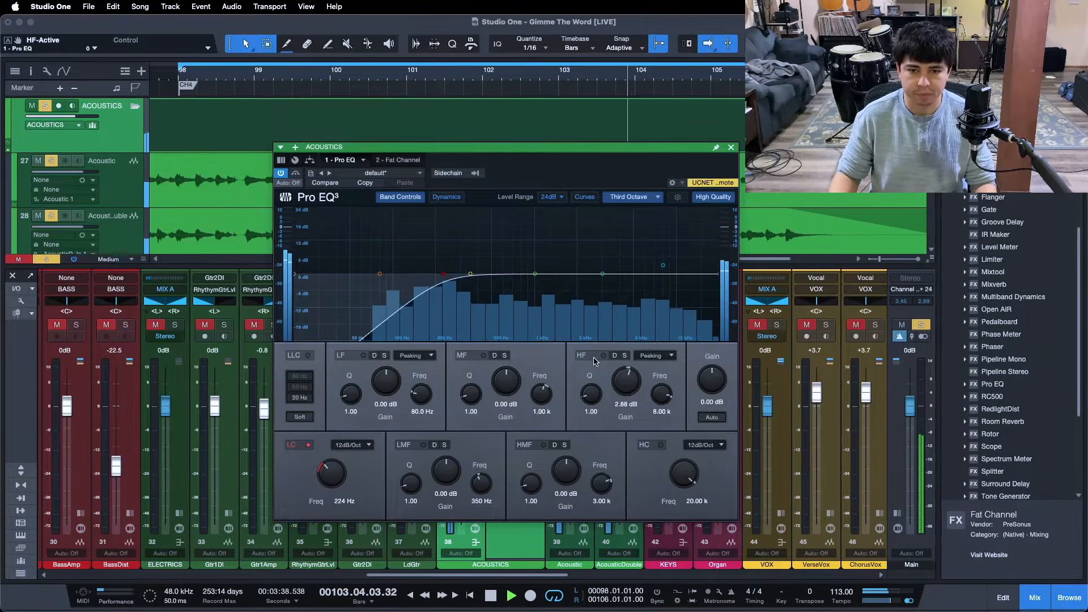
click(594, 361)
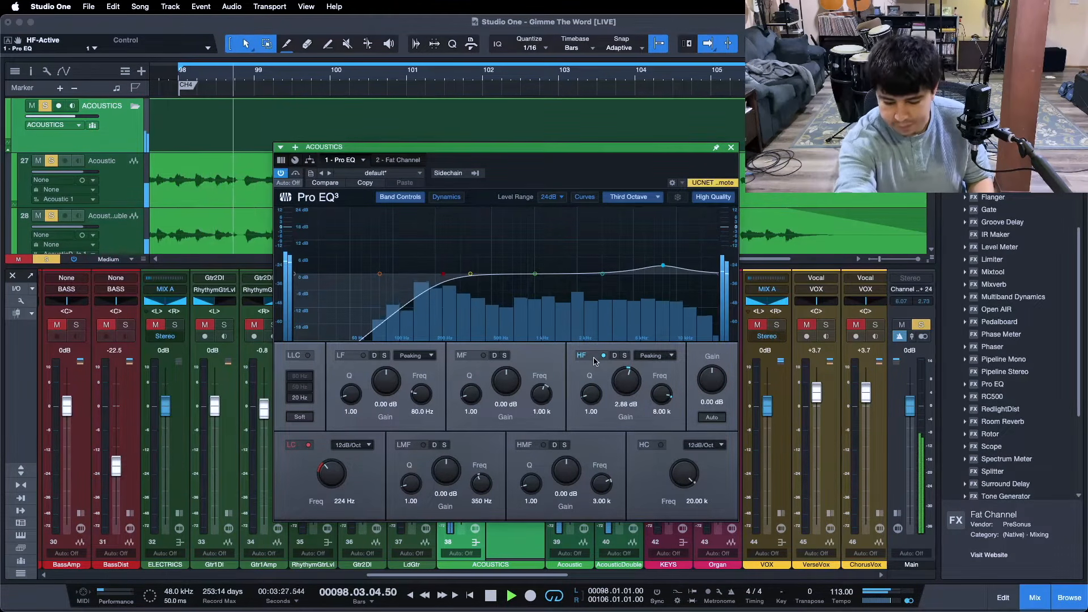
key(space)
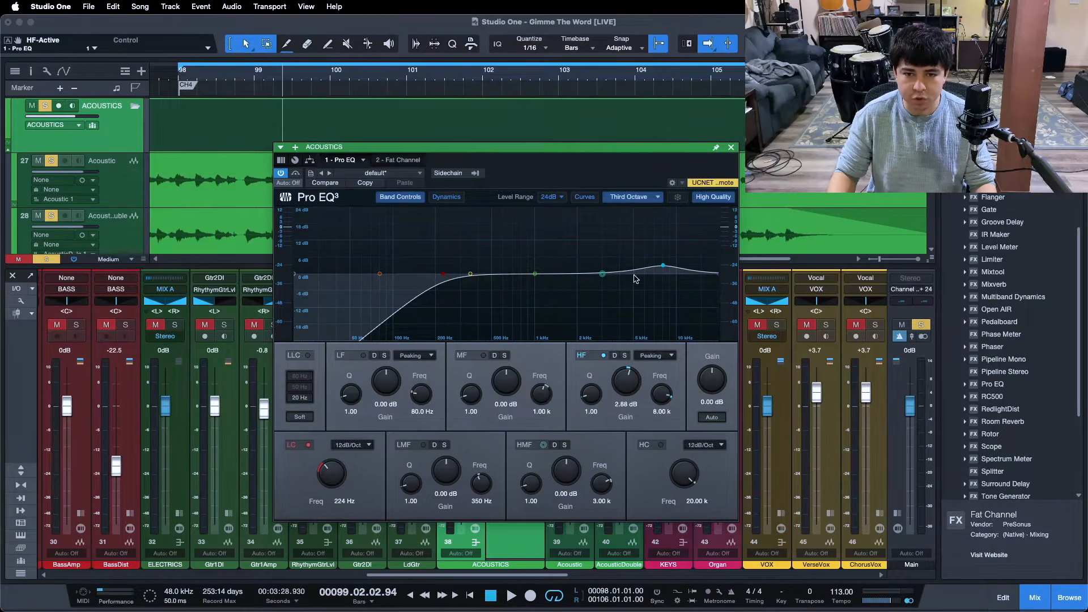
- During playback from bar 98, boost the Pro EQ high-mid band by 8.73 dB at 2.25 kHz with a Q of 0.70
key(KP_1)
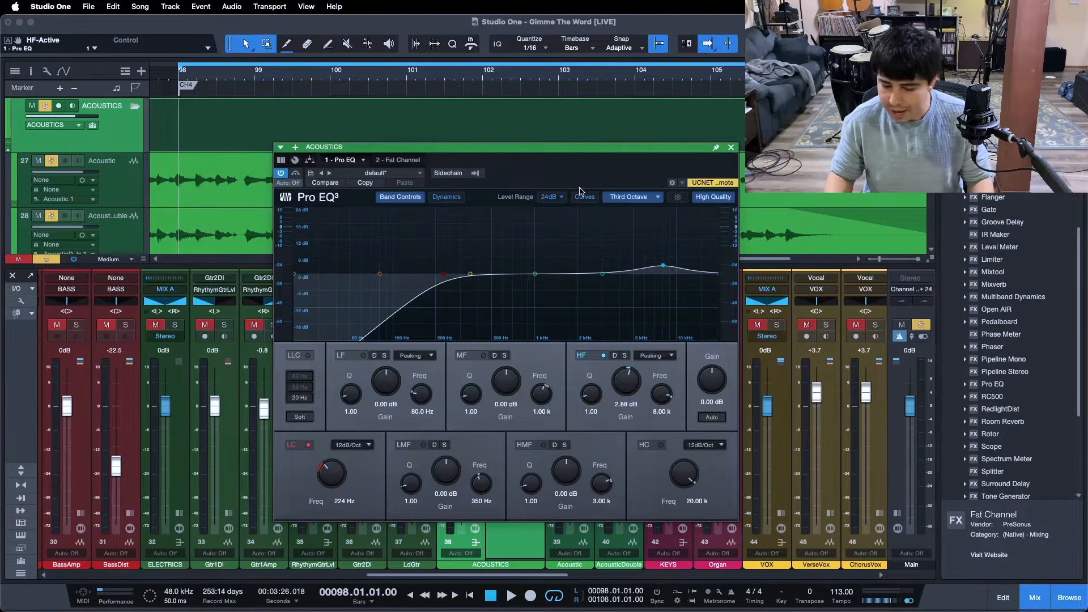
key(space)
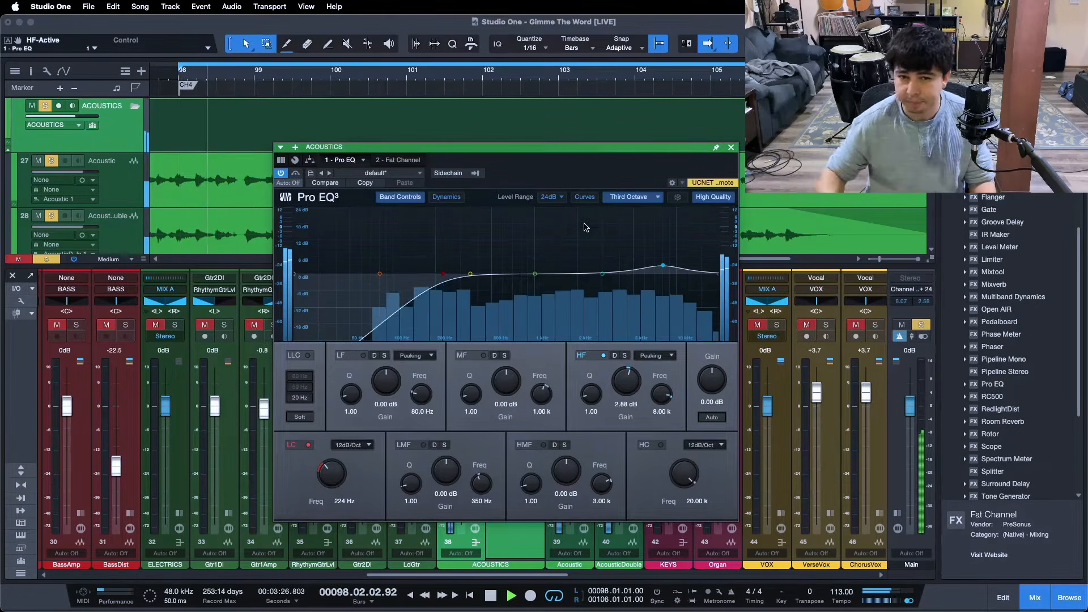
drag(535, 274, 585, 250)
scroll(585, 250, down, 3)
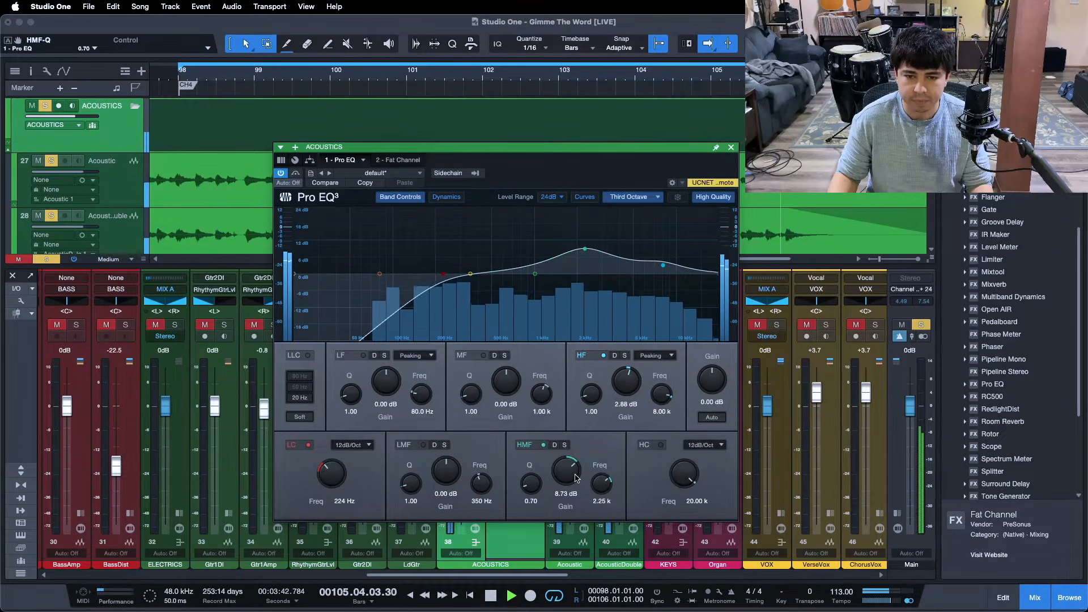
- Set the high-mid band's gain to 2.88 dB while the acoustics play
scroll(574, 478, down, 8)
scroll(572, 475, up, 1)
scroll(570, 473, up, 1)
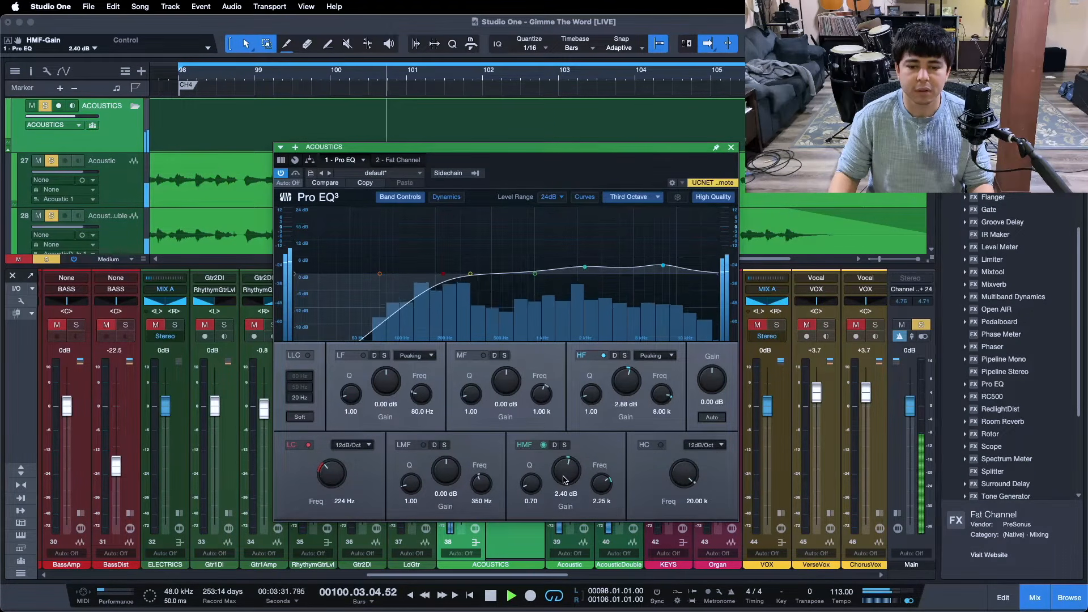
scroll(565, 480, up, 1)
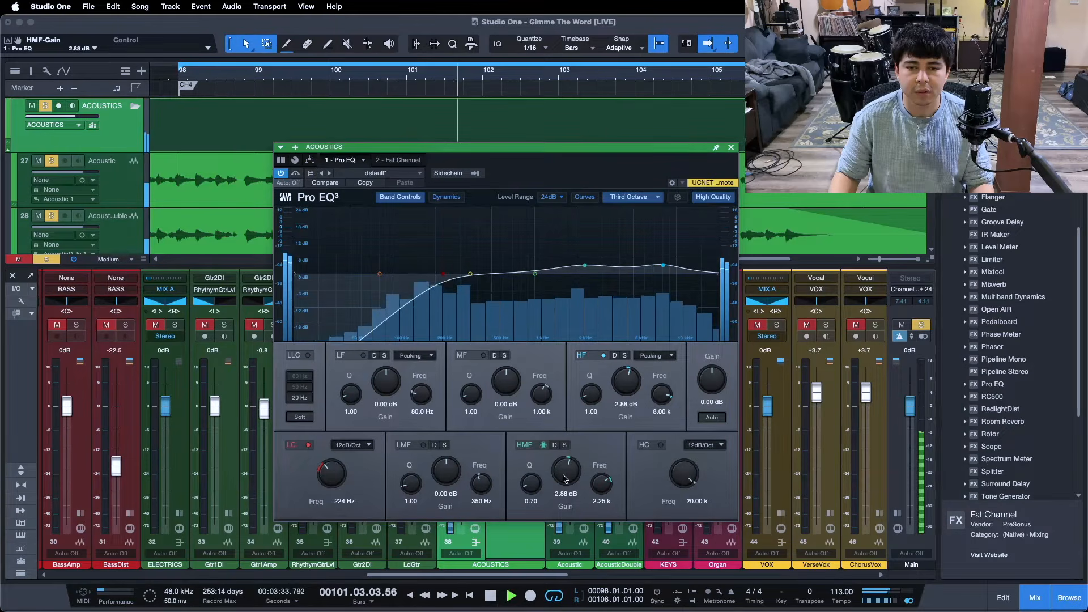
scroll(566, 477, up, 1)
scroll(566, 475, down, 1)
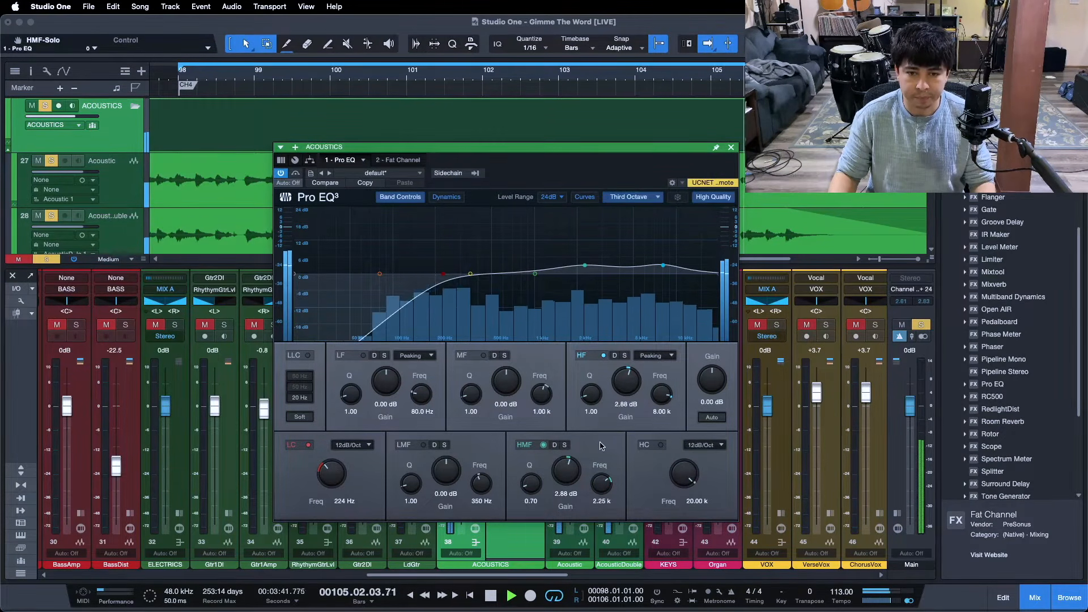
- Compare the acoustics with the high-mid band off and on, and stop playback
click(527, 441)
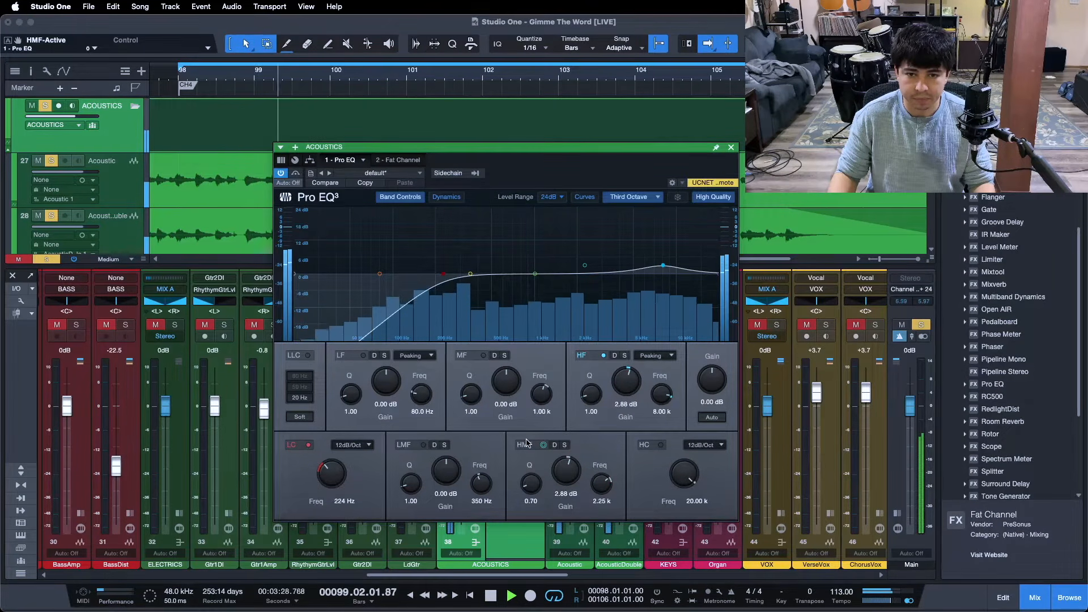
click(526, 445)
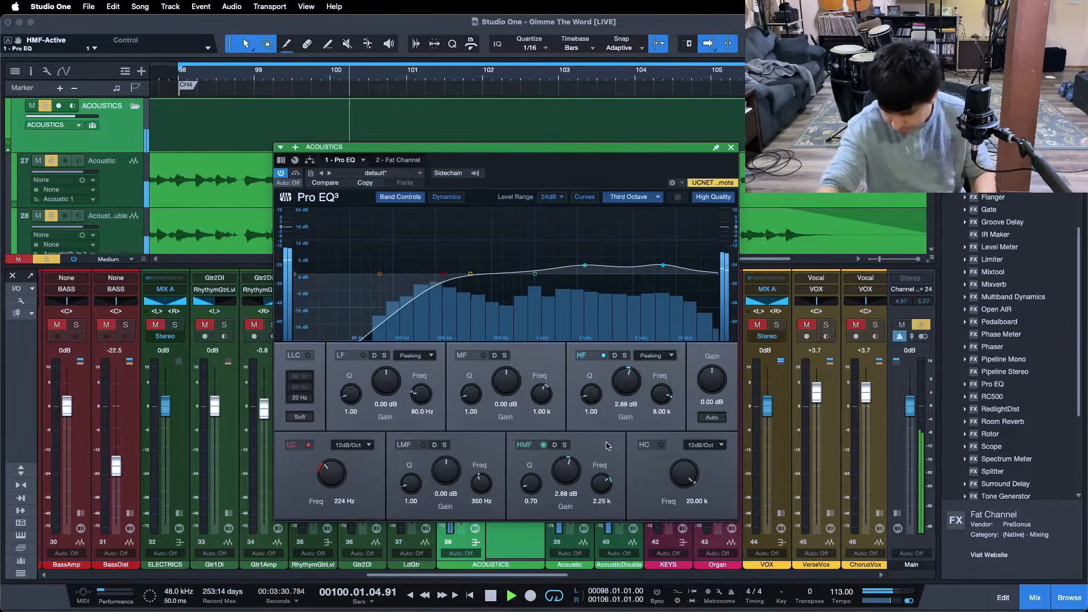
key(space)
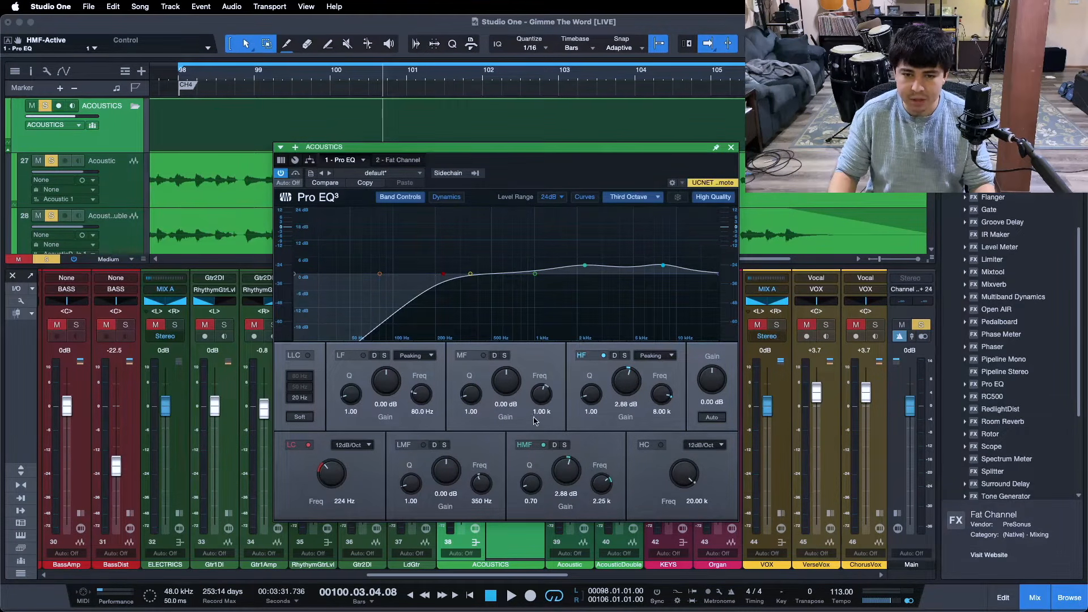
- Play from bar 98 and compare the acoustics with the high-mid and high-frequency boosts both off and both on, then stop
key(KP_0)
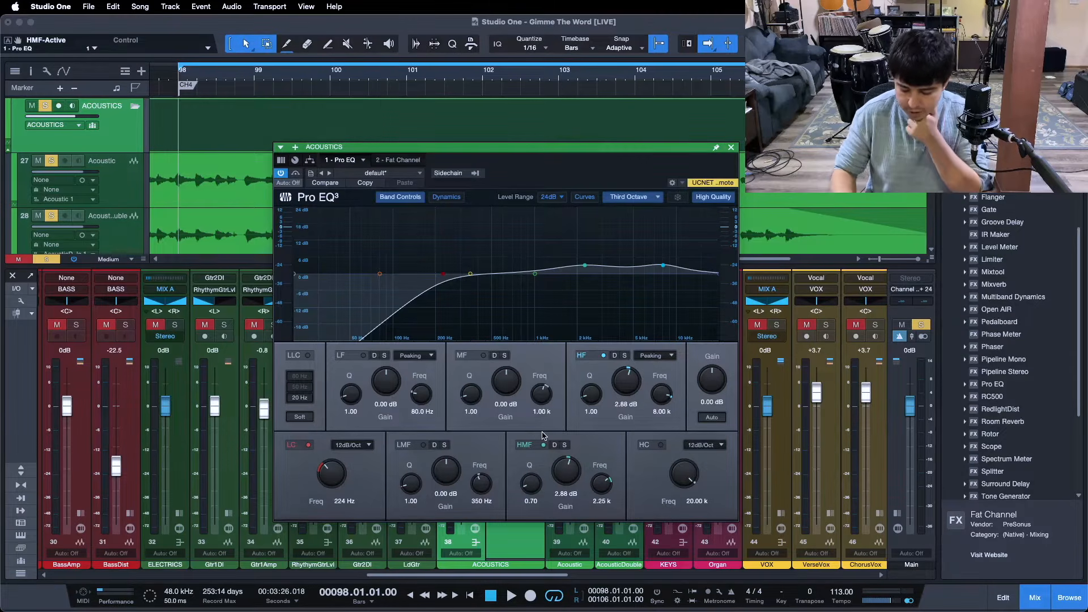
key(space)
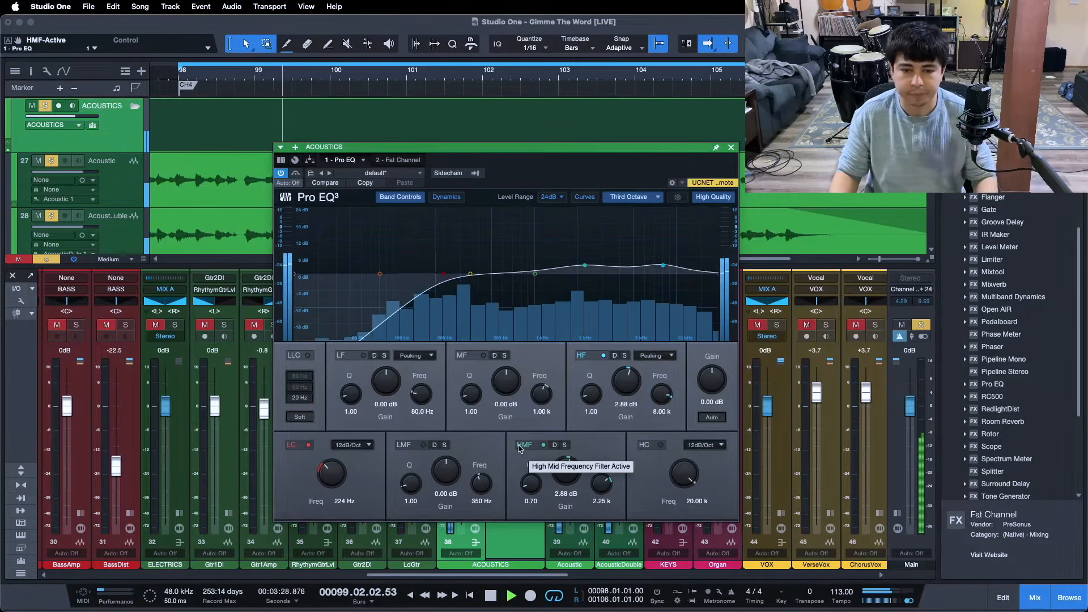
click(543, 445)
click(603, 356)
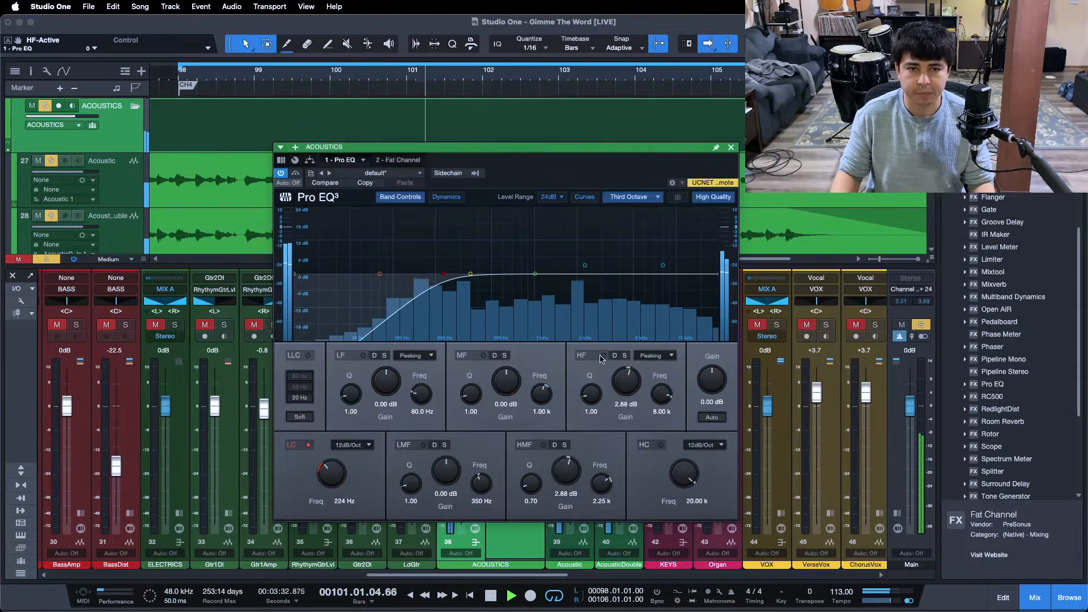
click(543, 445)
click(603, 356)
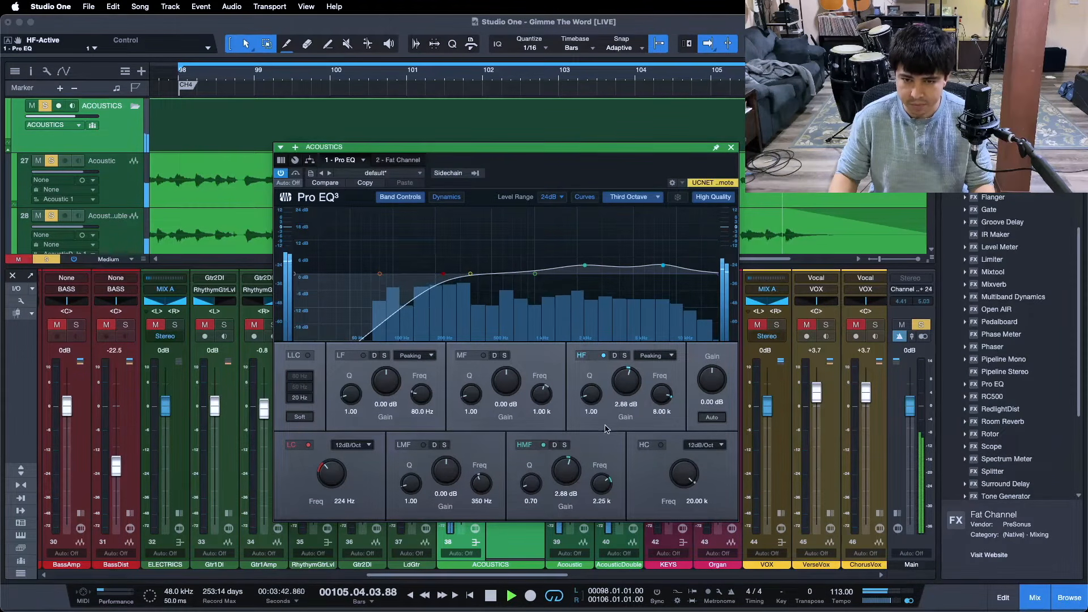
key(space)
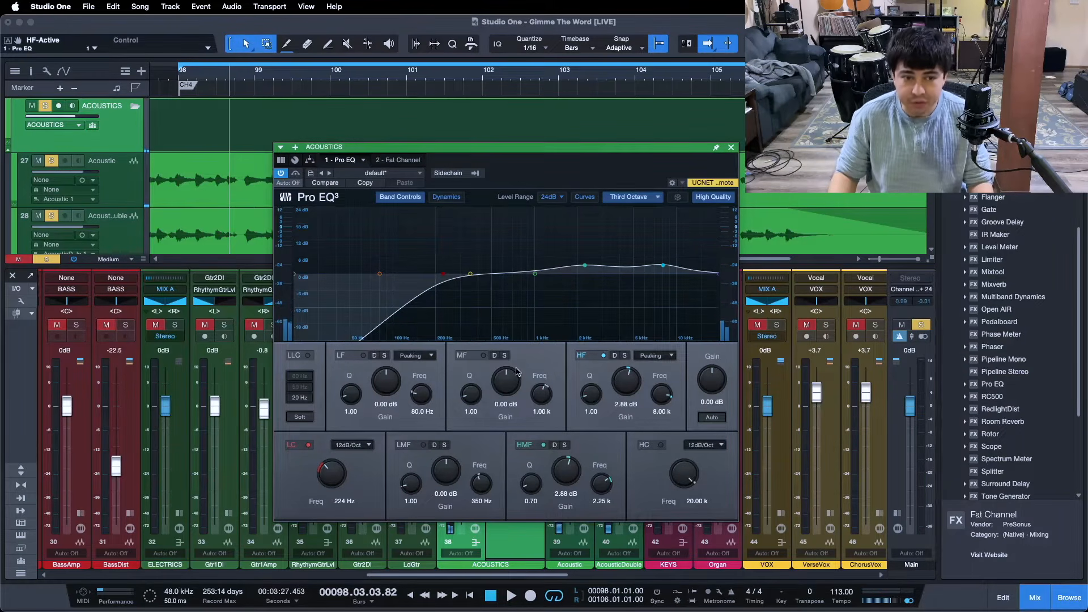
- Close Pro EQ, reopen it on the ACOUSTICS bus to review the curve, and close it again
mouse_move(457, 575)
mouse_down()
mouse_move(636, 565)
mouse_move(444, 567)
mouse_up()
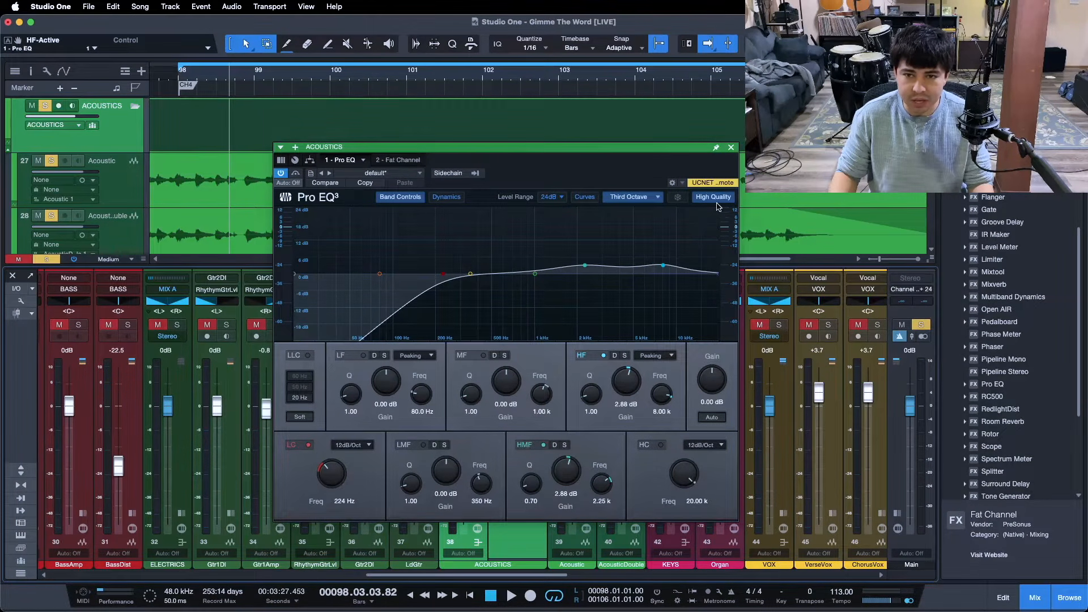
click(731, 149)
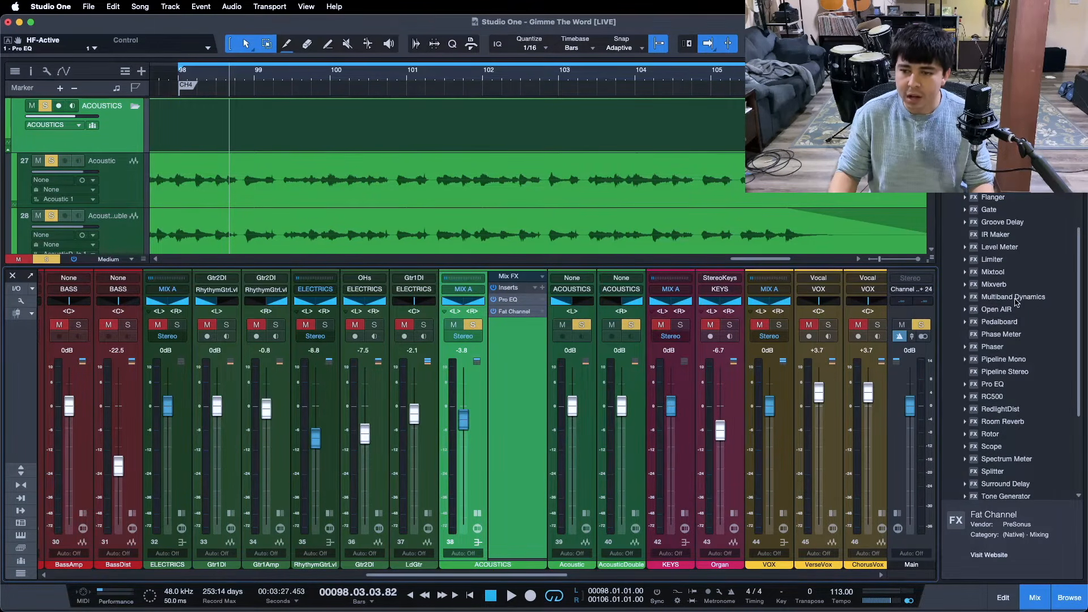
click(517, 301)
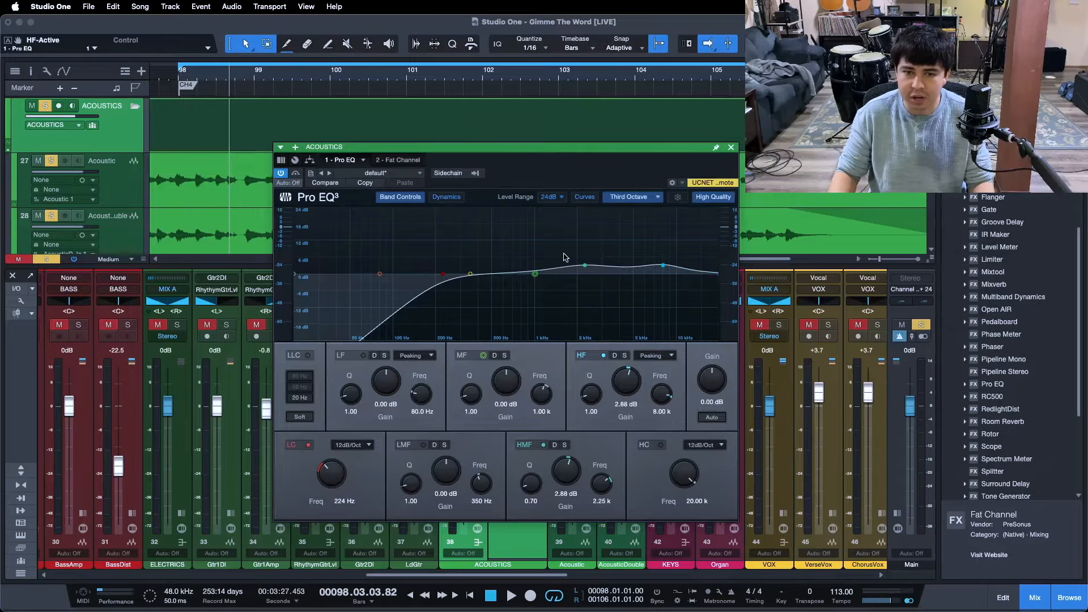
click(730, 148)
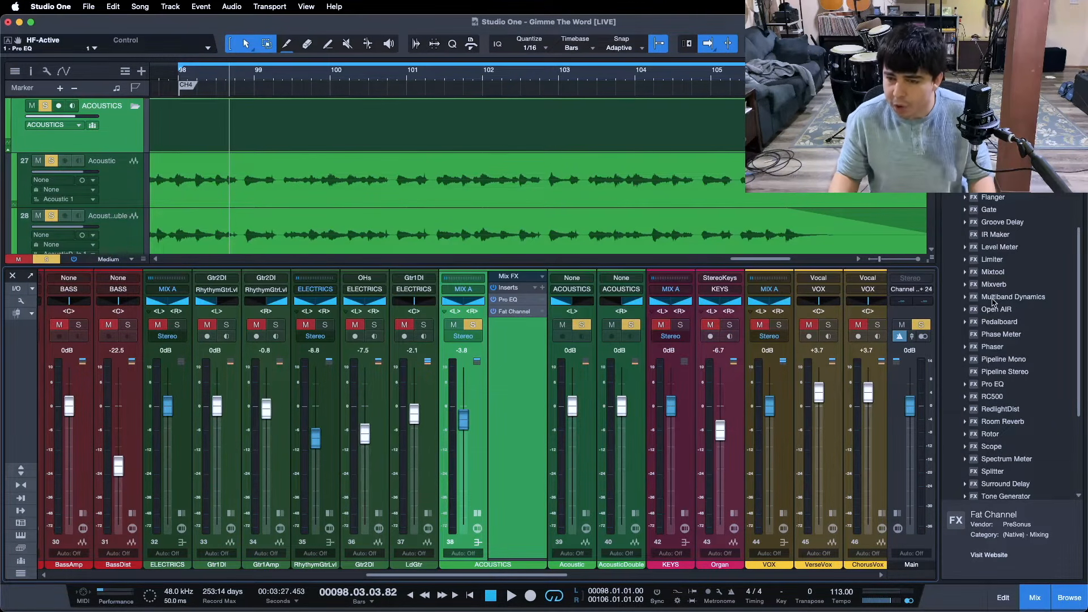
- Insert Multiband Dynamics after Fat Channel on the ACOUSTICS bus, load the Guitar Tamer preset, and select the H band
drag(991, 301, 516, 324)
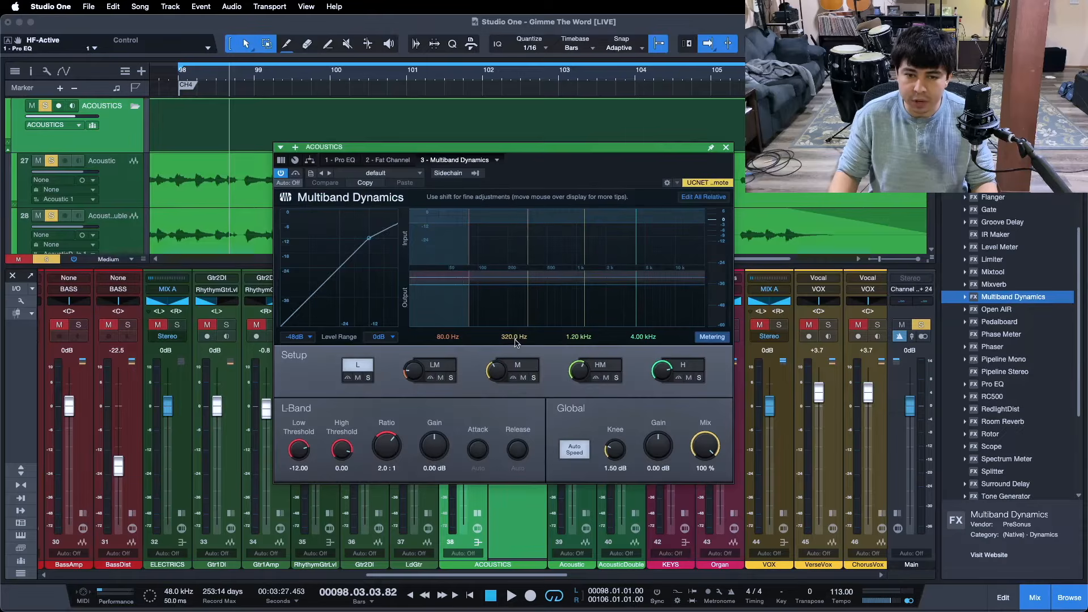
click(378, 172)
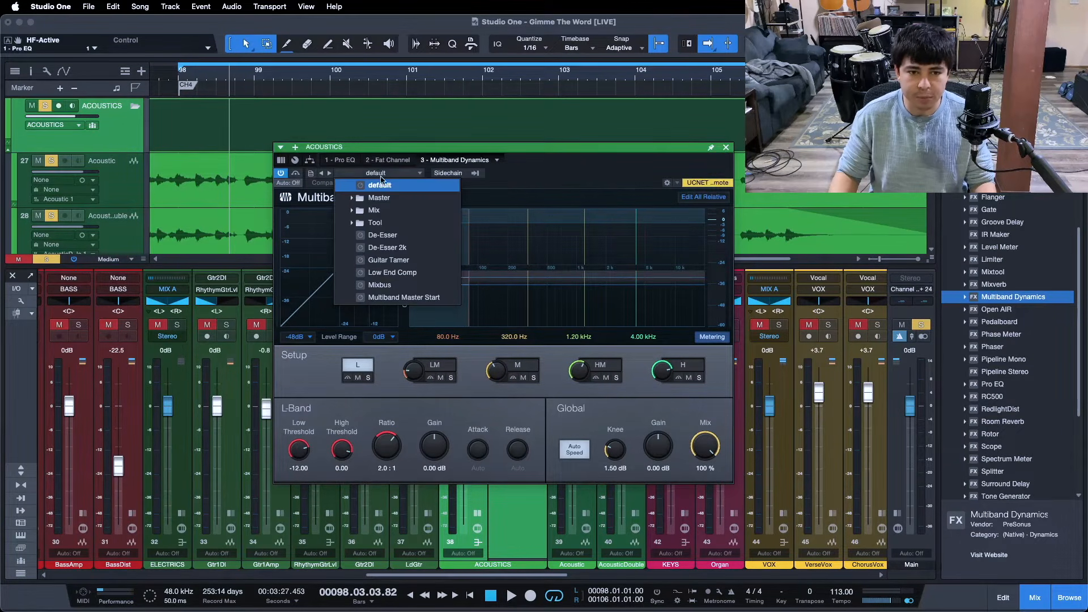
click(390, 260)
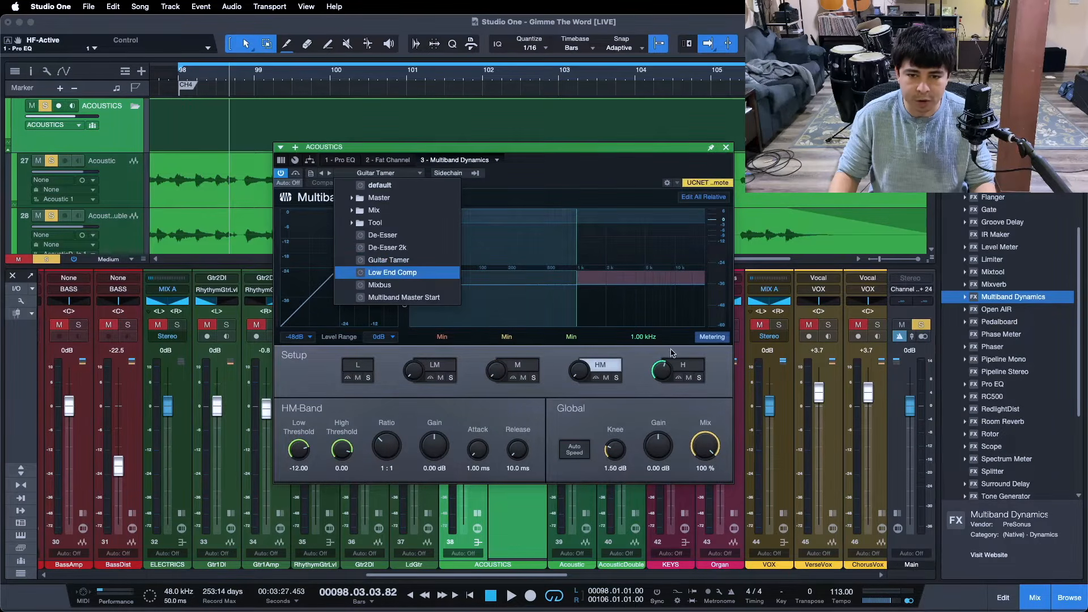
click(681, 366)
click(703, 366)
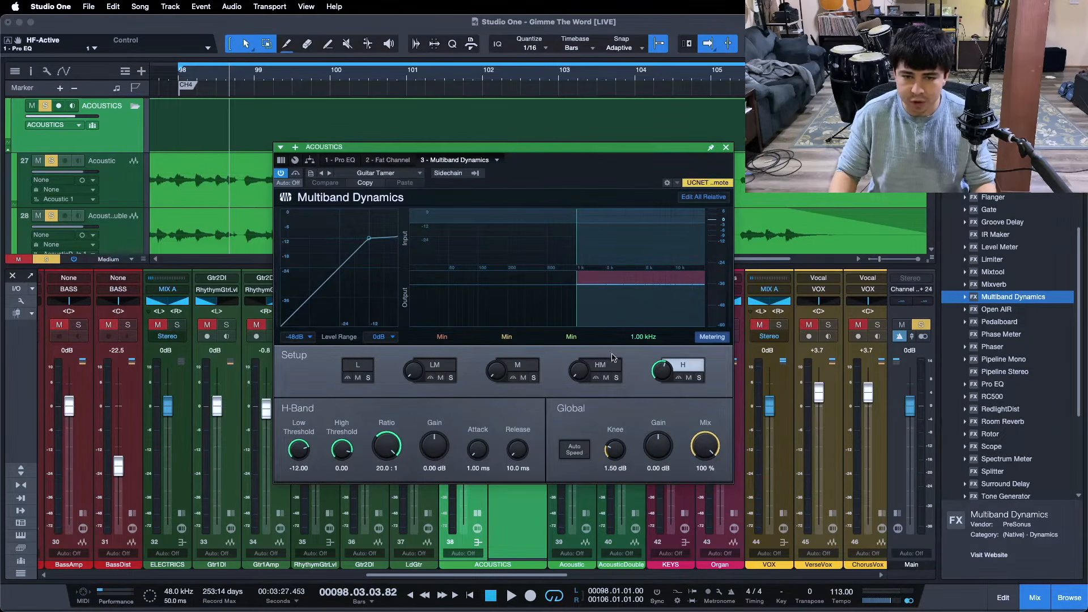
- During playback from bar 98, set the H band's low threshold to -22.56 and compare the sound with Multiband Dynamics bypassed and active
key(KP_1)
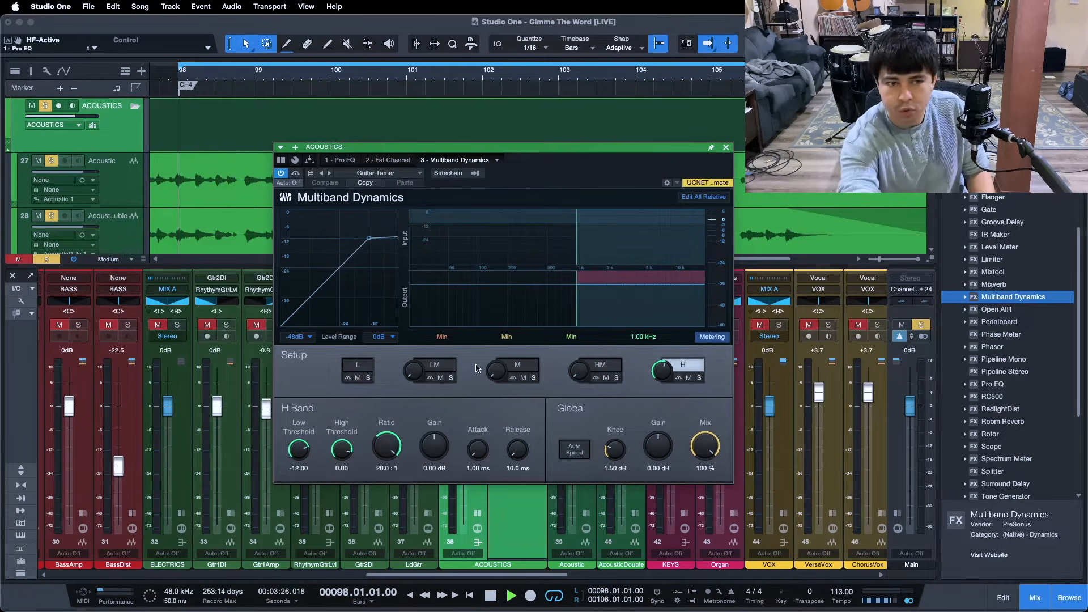
key(space)
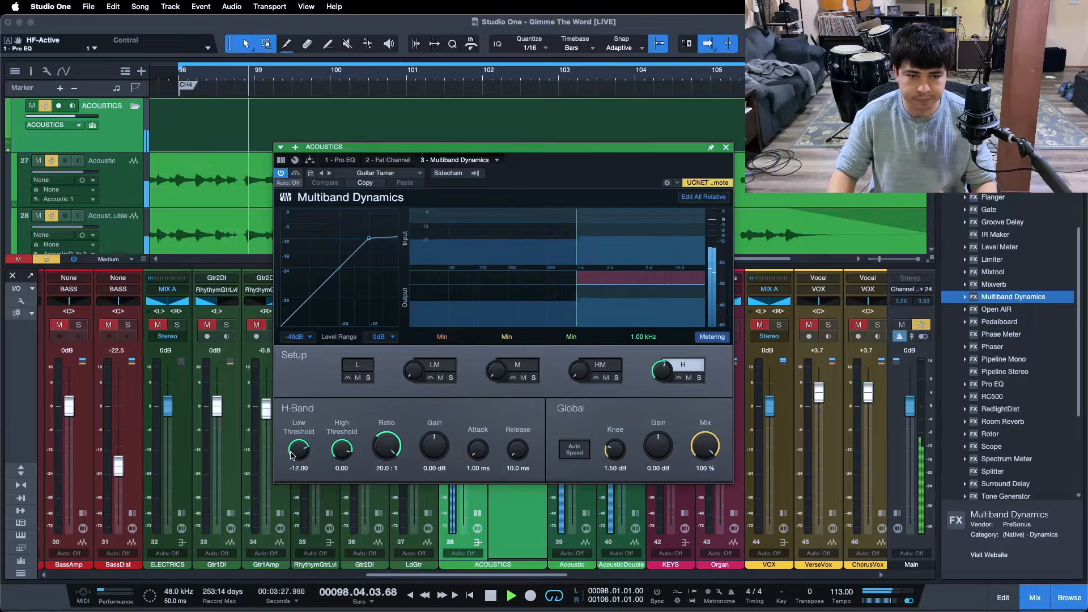
drag(291, 453, 296, 452)
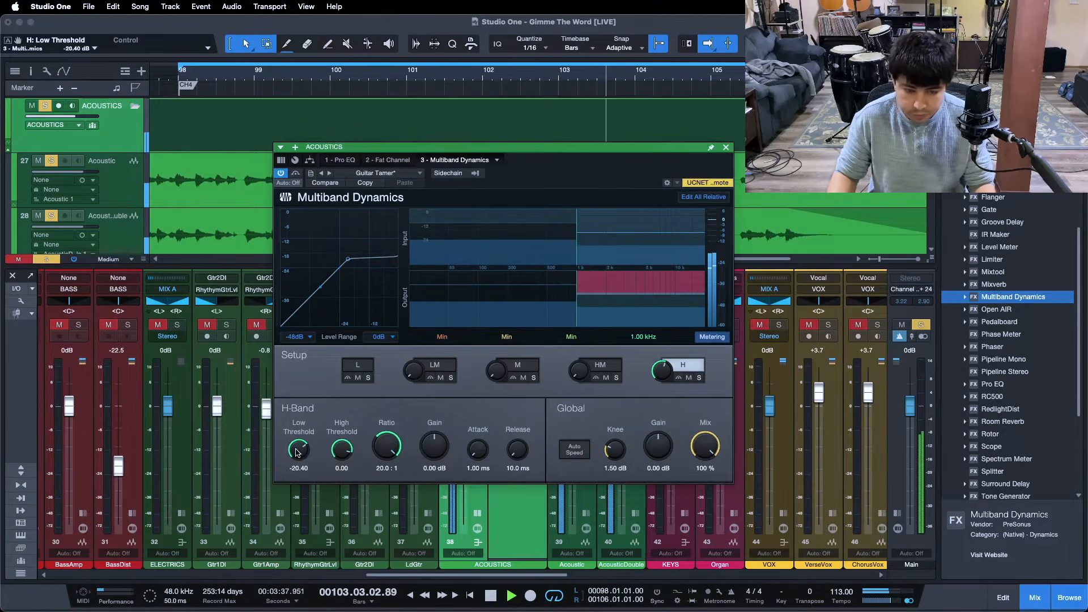
drag(296, 452, 296, 452)
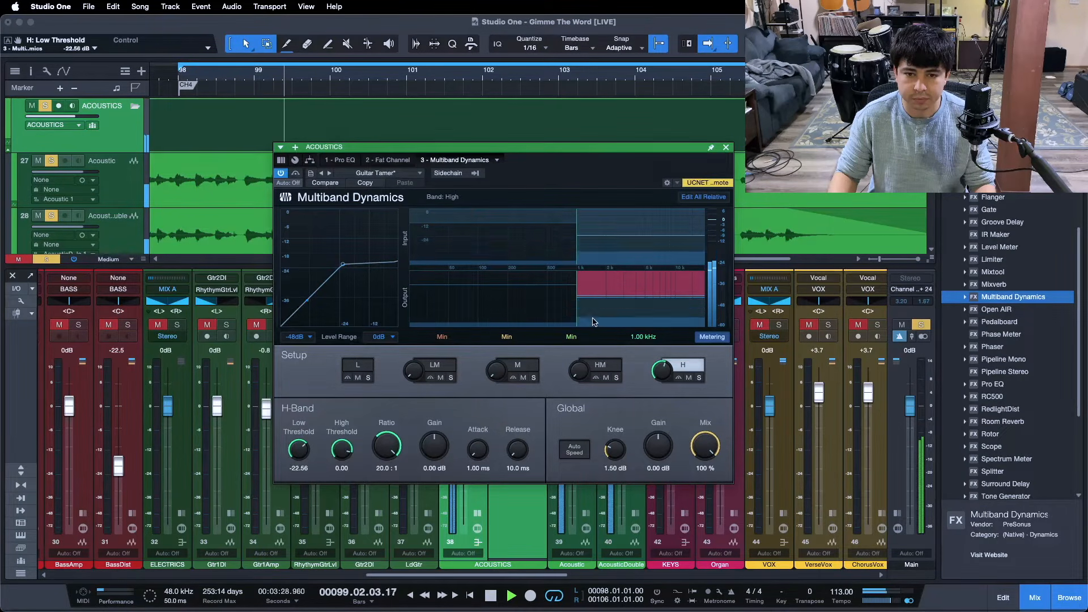
click(296, 173)
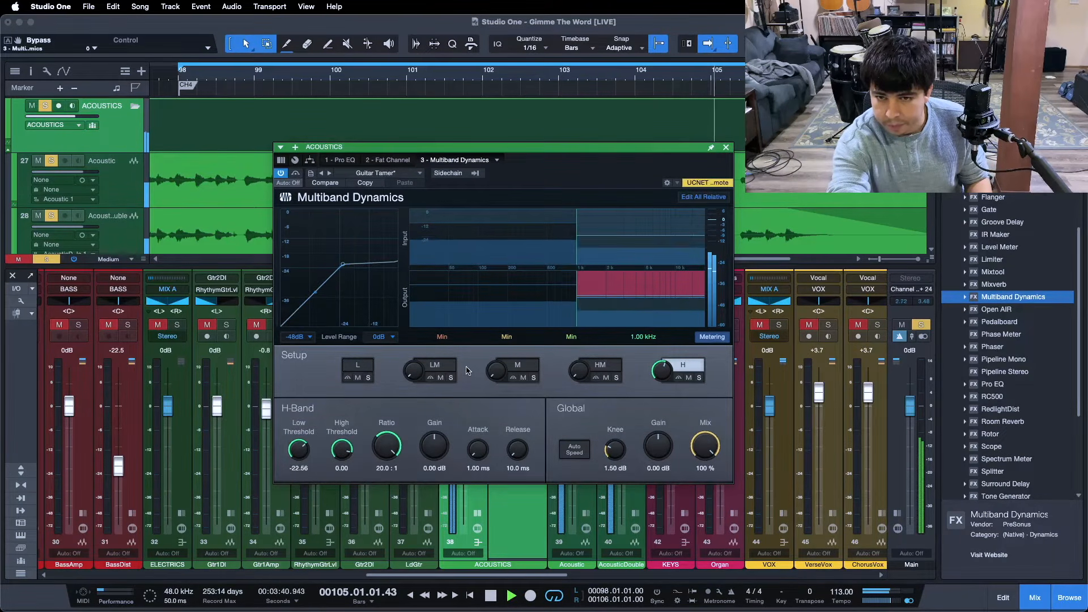
- Stop playback, review the ACOUSTICS bus's Pro EQ curve, and return to its Multiband Dynamics settings
key(space)
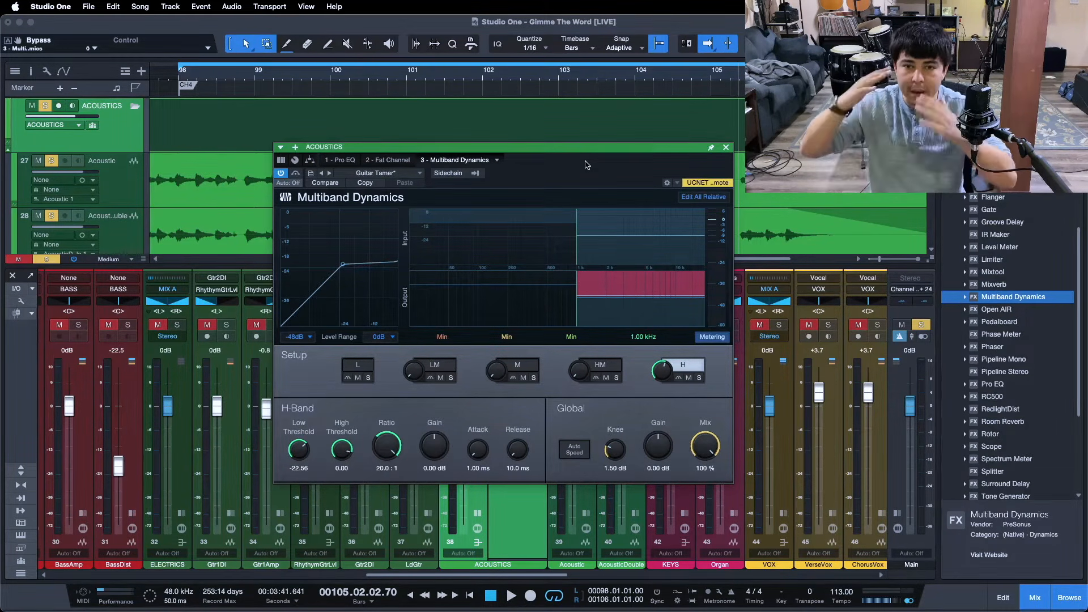
click(342, 160)
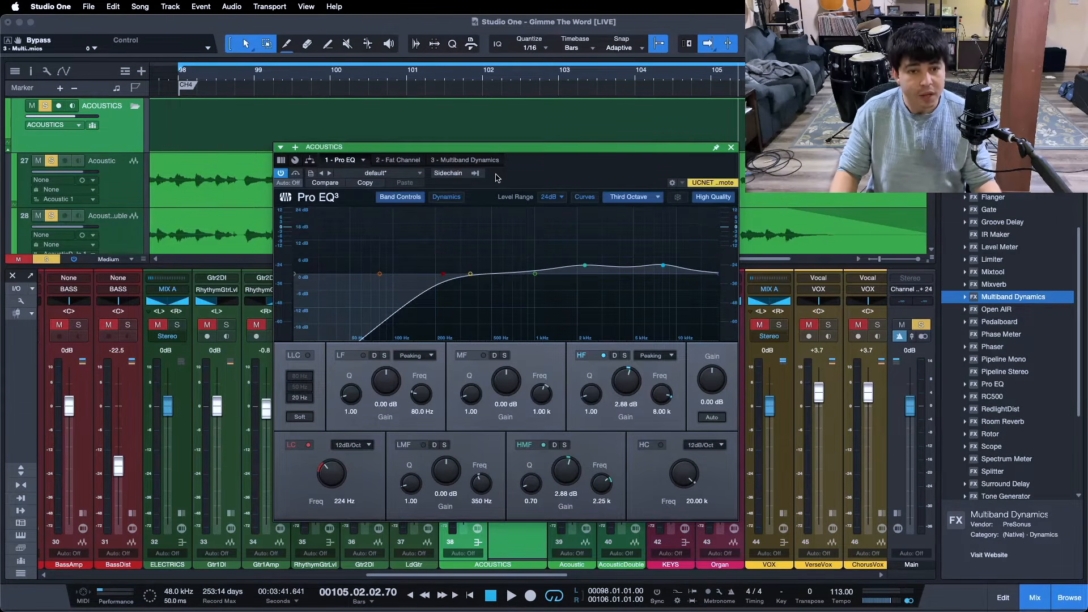
click(478, 162)
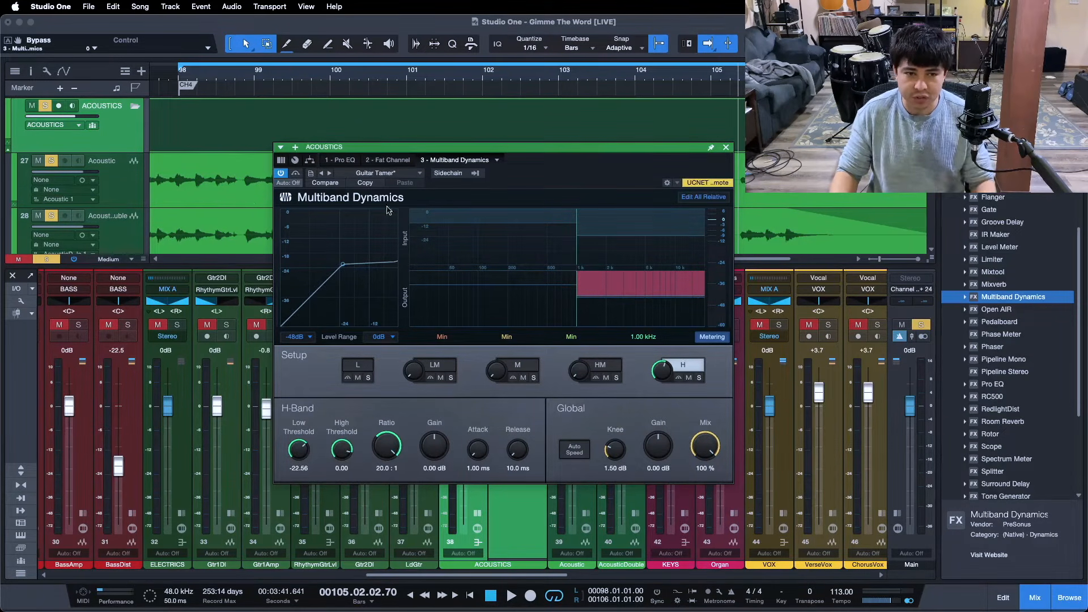
- Play from bar 98, compare the acoustics with Multiband Dynamics bypassed and active, then stop and close the plug-in window
key(KP_1)
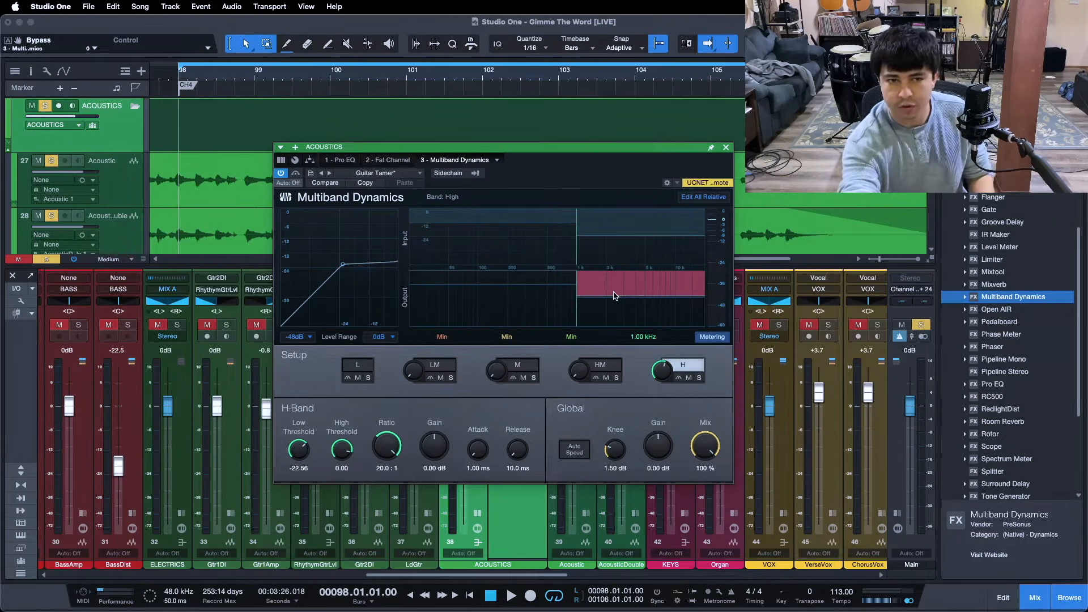
key(space)
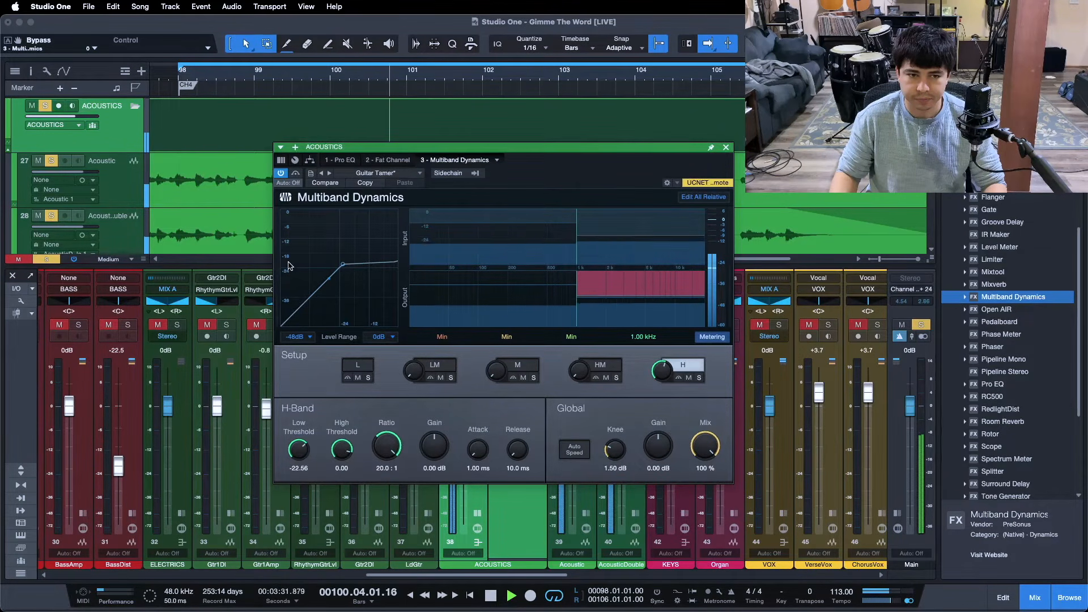
click(295, 174)
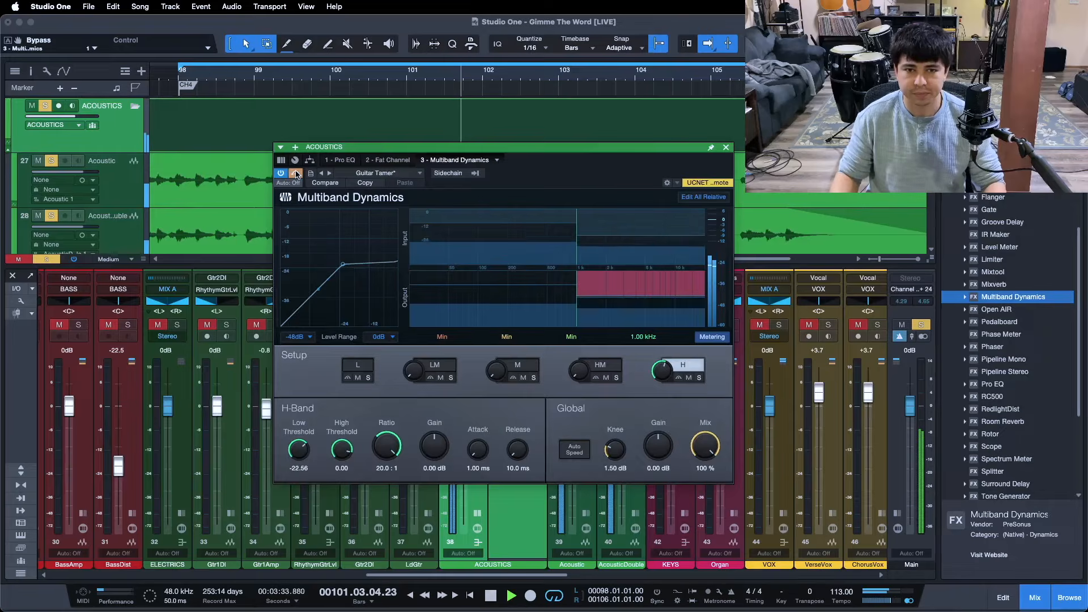
click(295, 174)
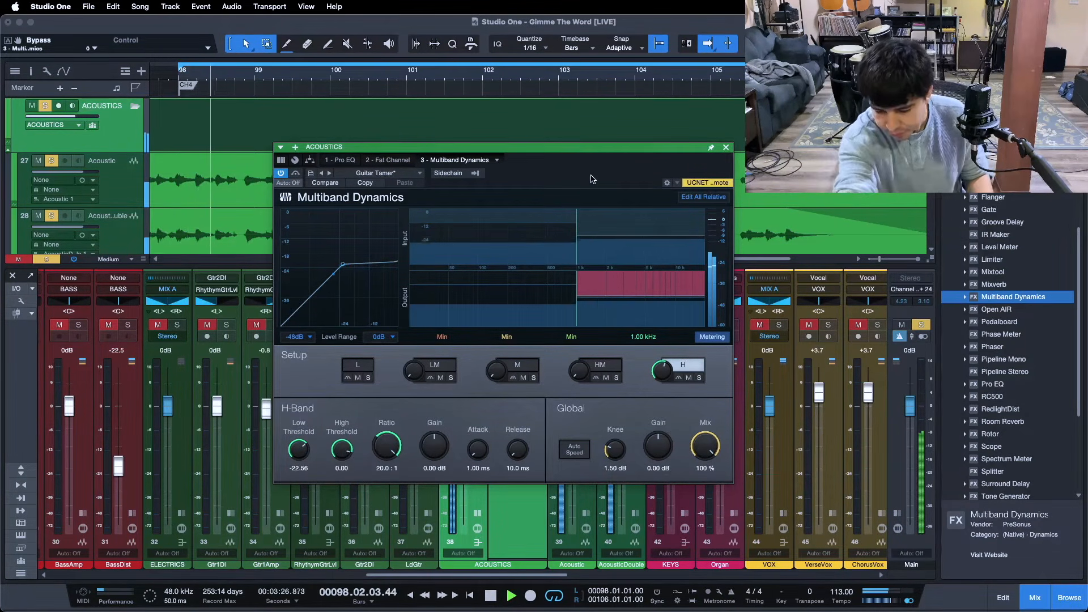
key(space)
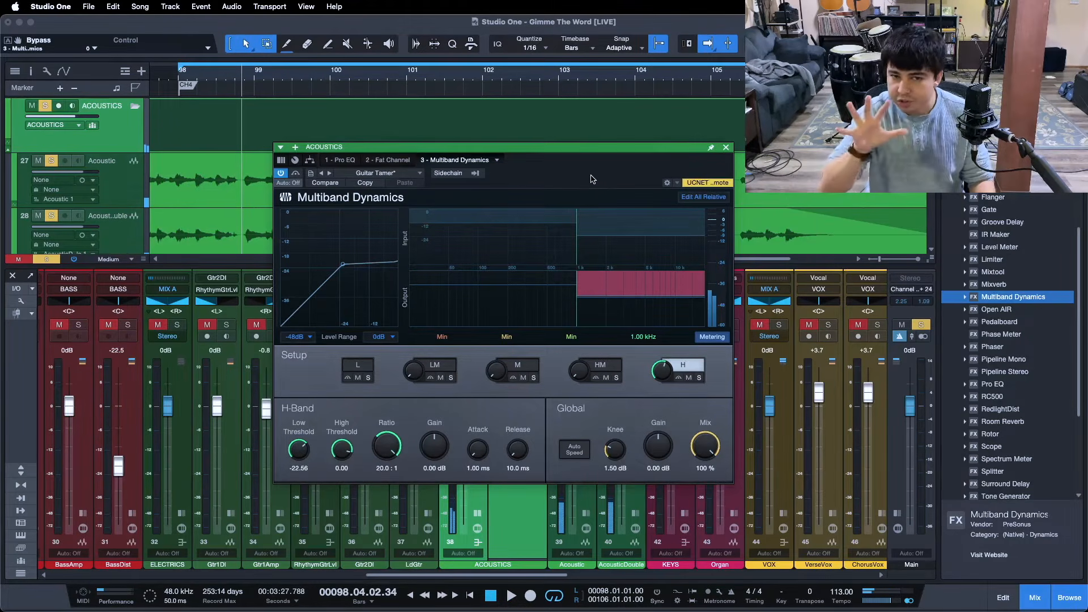
click(726, 148)
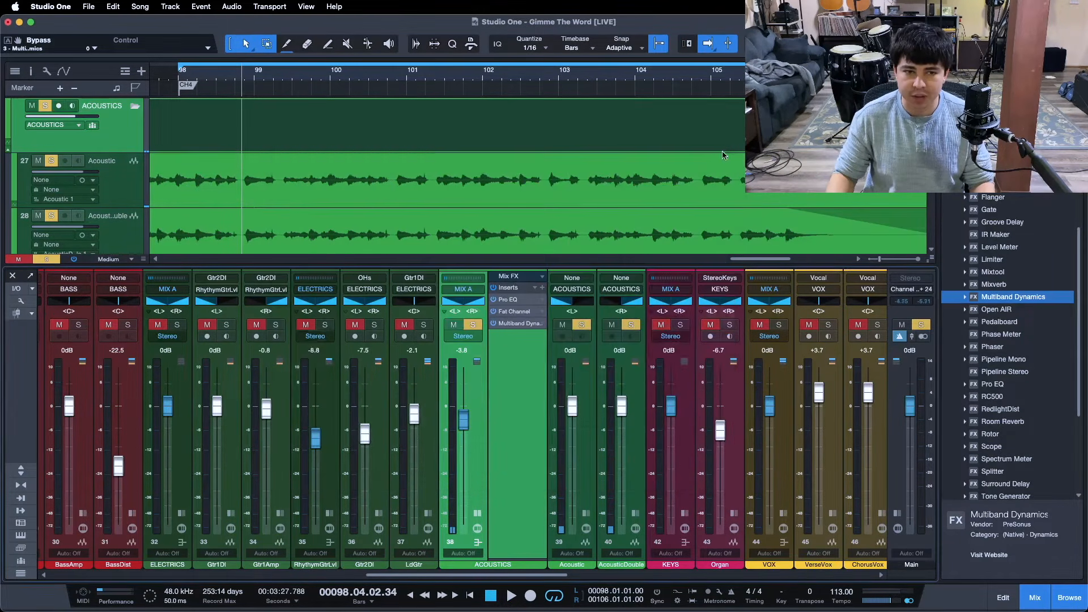
- Play from bar 98, unsolo the ACOUSTICS bus to hear the full mix, and set its volume to -4.2 dB
drag(563, 81, 608, 83)
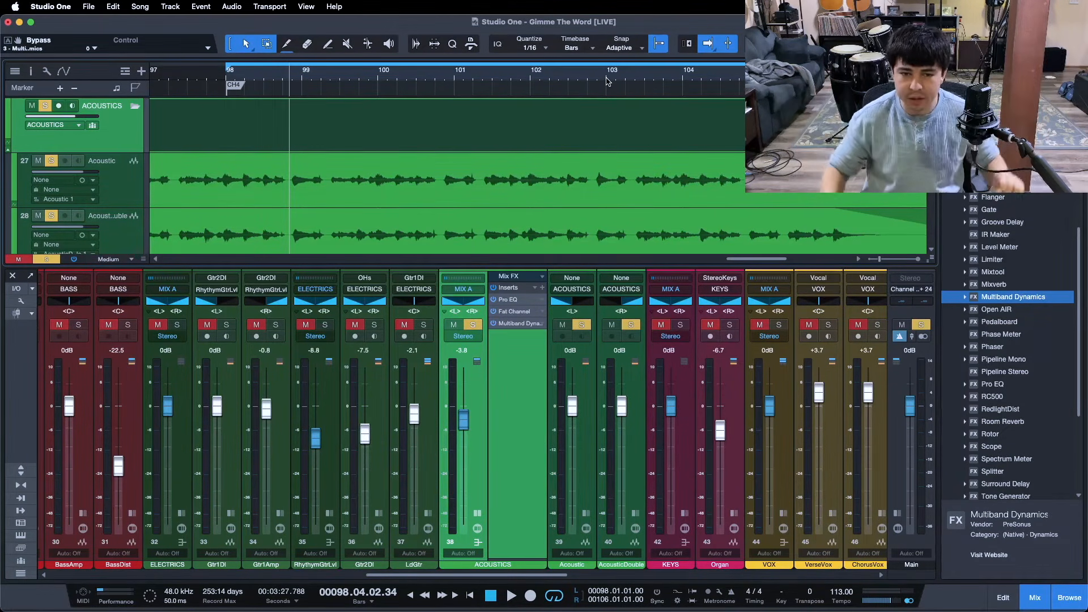
key(space)
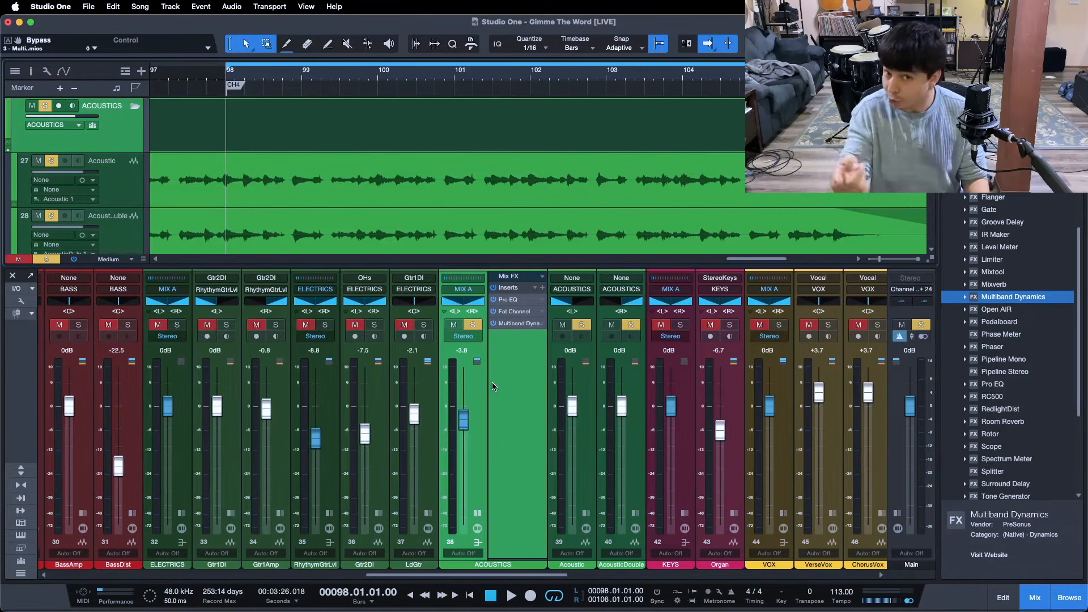
key(space)
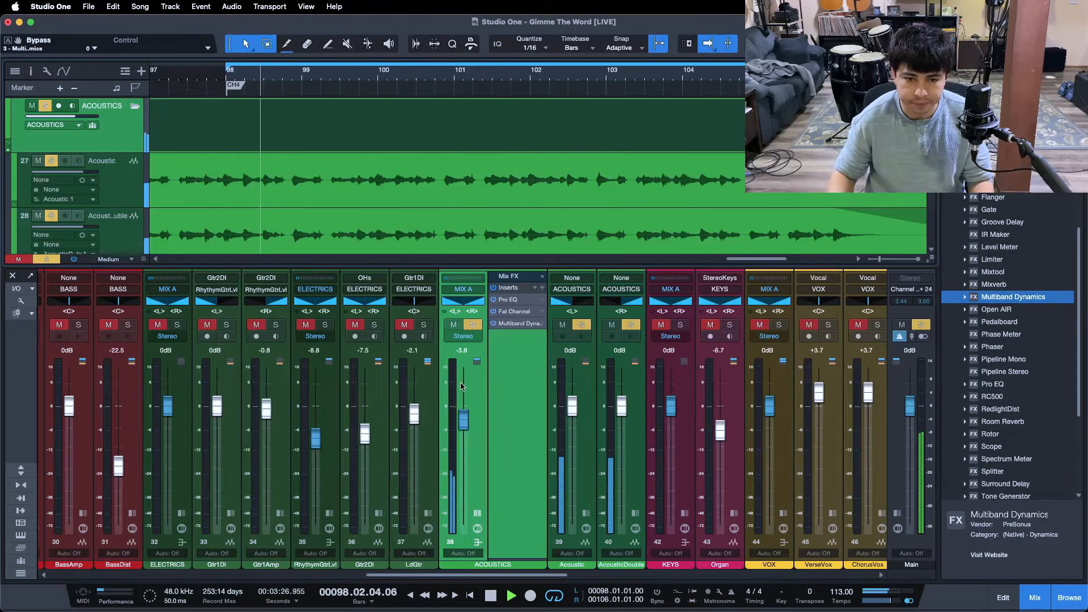
key(s)
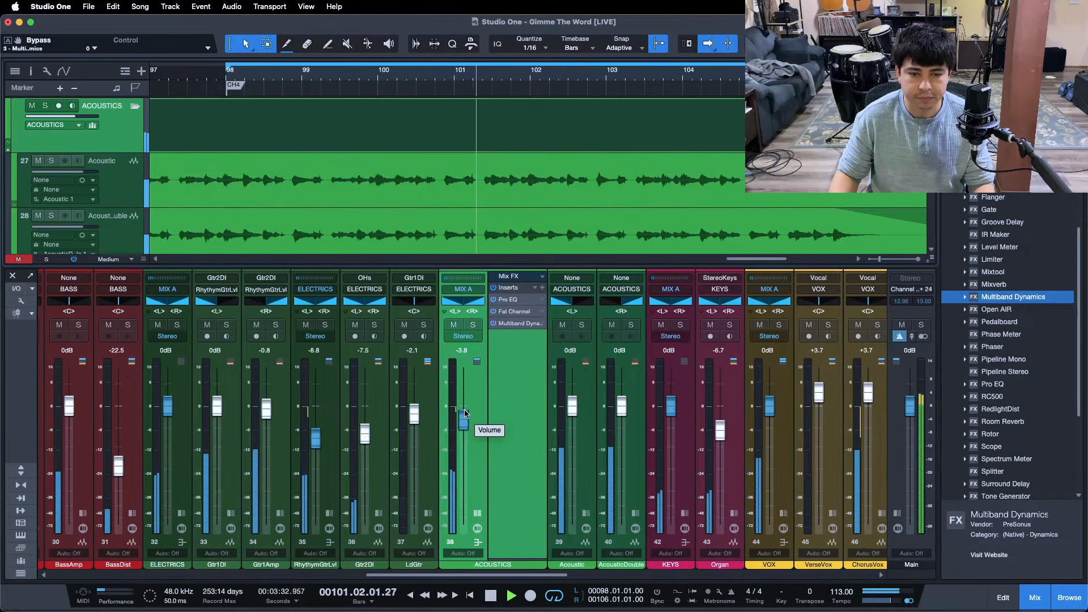
drag(464, 411, 465, 412)
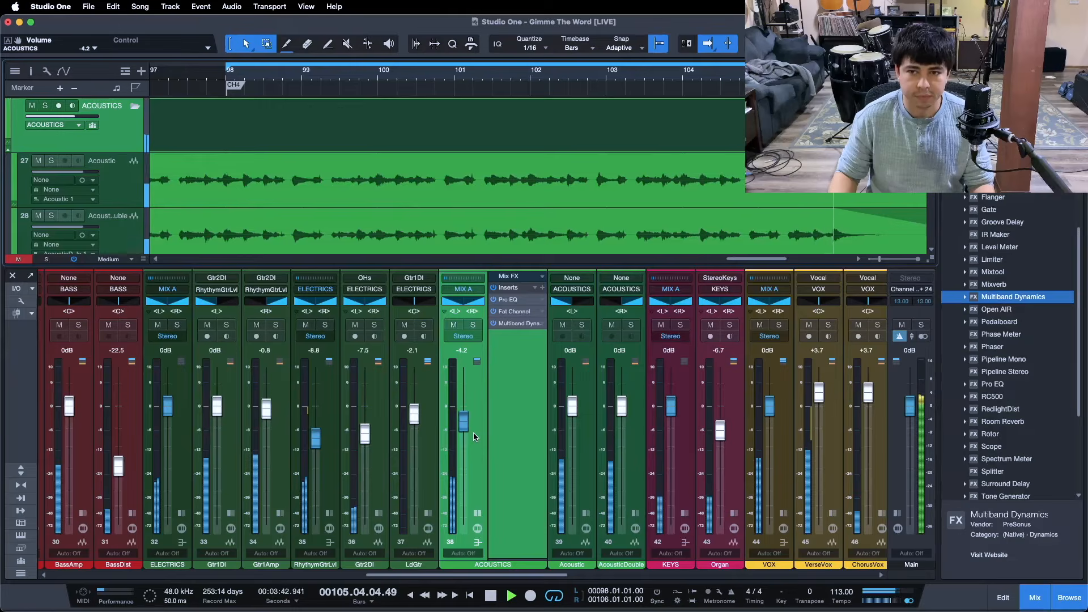
- Solo the ACOUSTICS bus during playback and compare its sound with all inserts bypassed and active
click(473, 329)
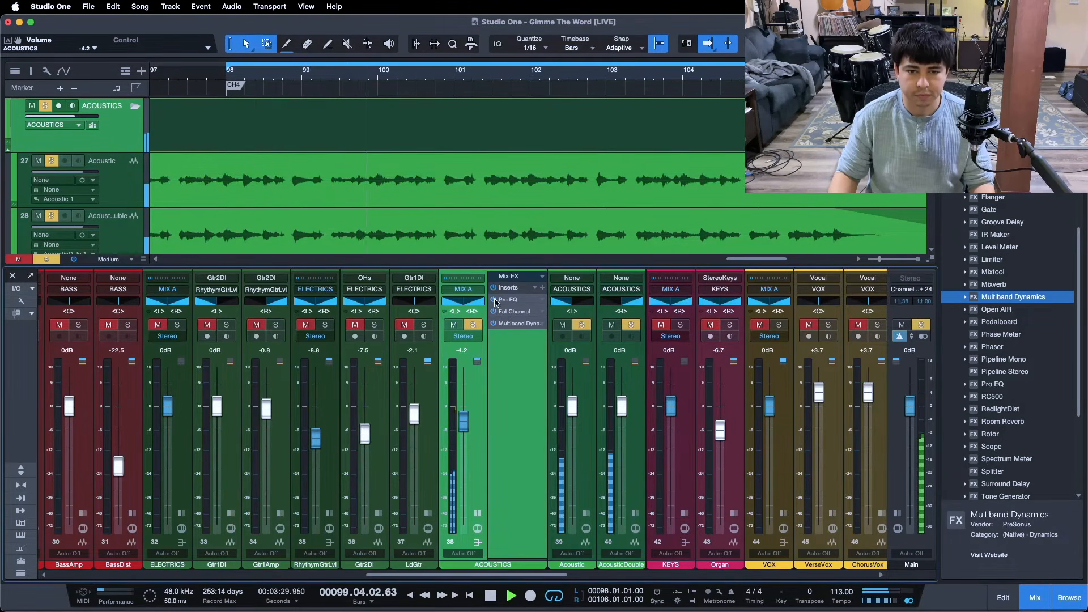
click(492, 289)
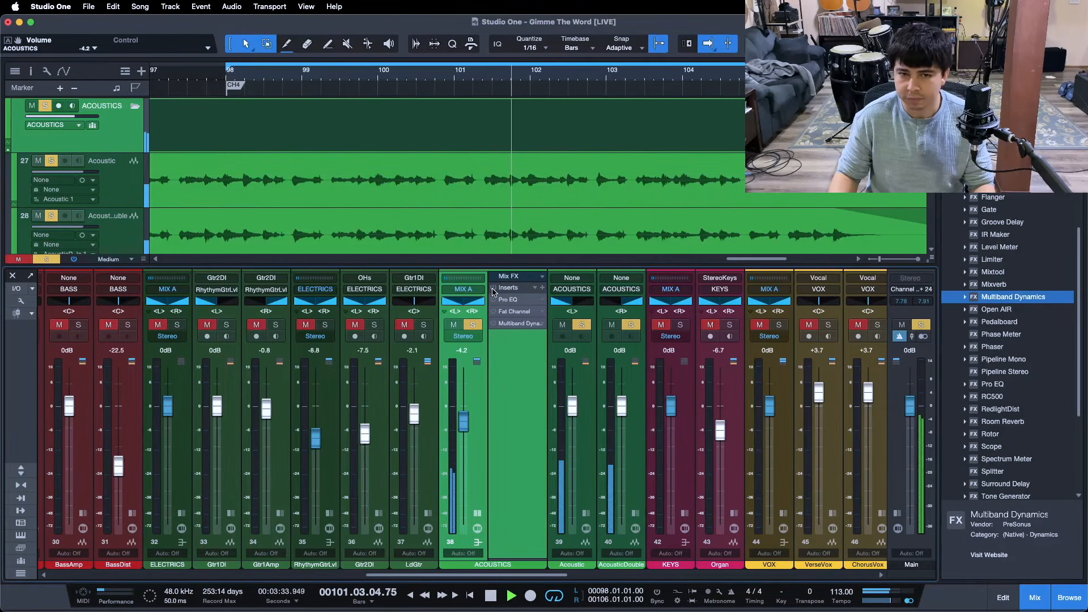
click(492, 289)
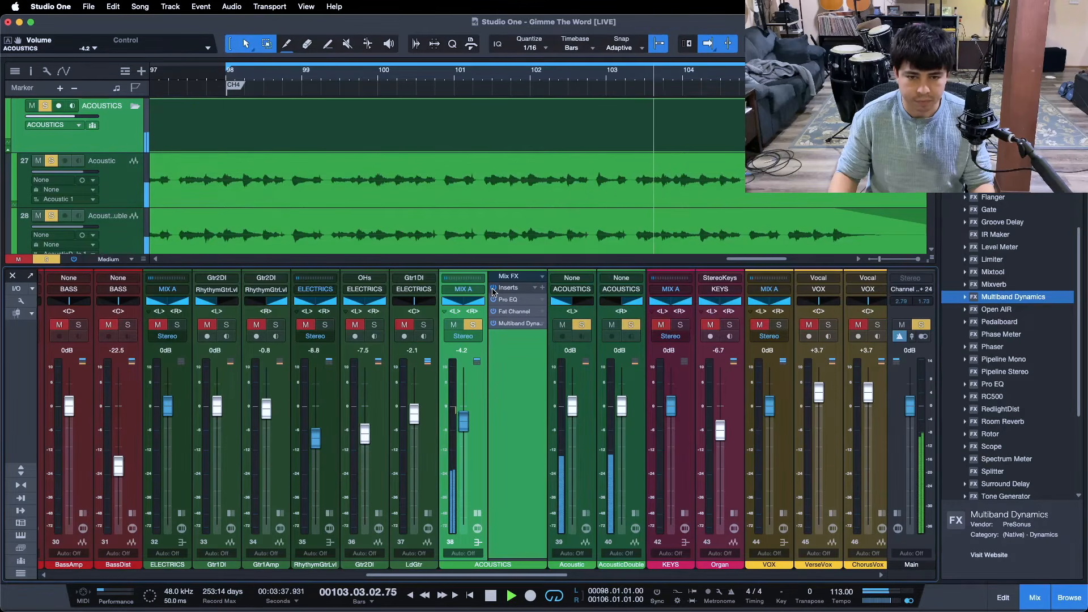
click(492, 289)
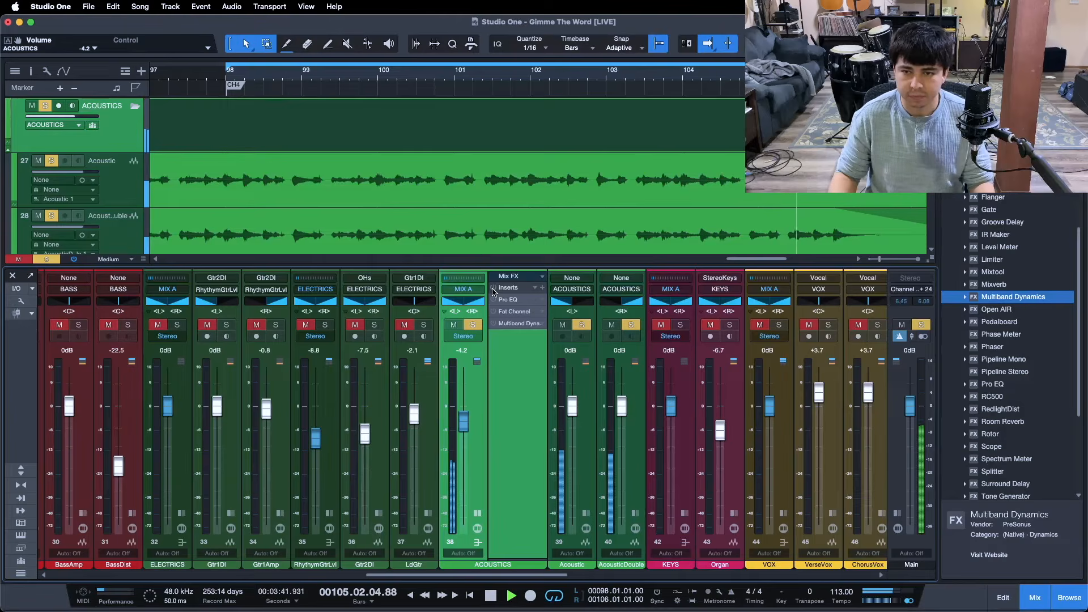
click(492, 289)
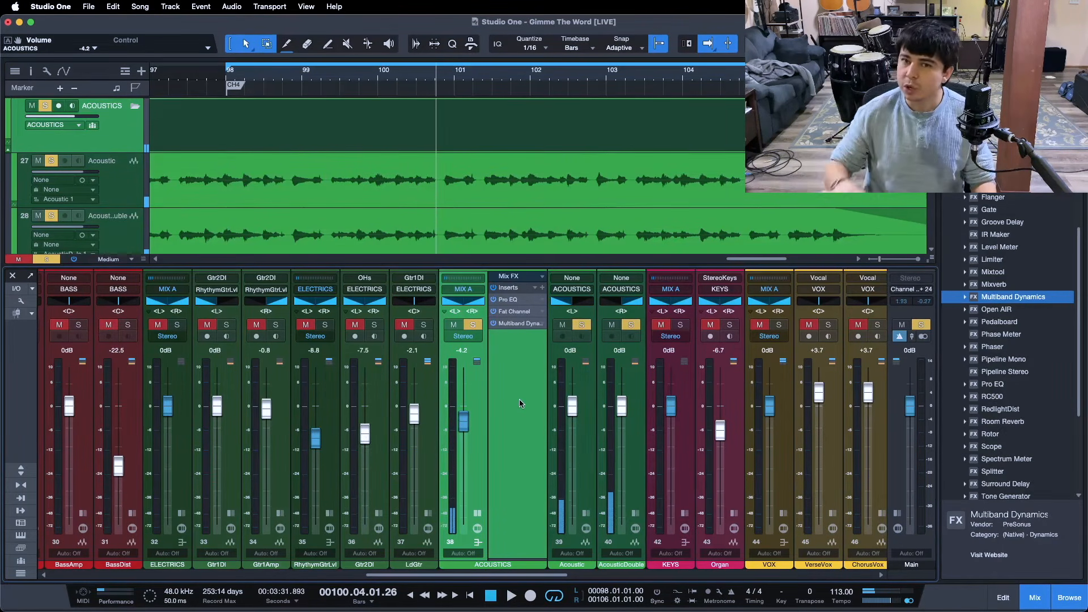
- Review the ACOUSTICS bus's effect chain, examining the settings of Pro EQ, the Fat Channel compressor, and Multiband Dynamics
click(513, 298)
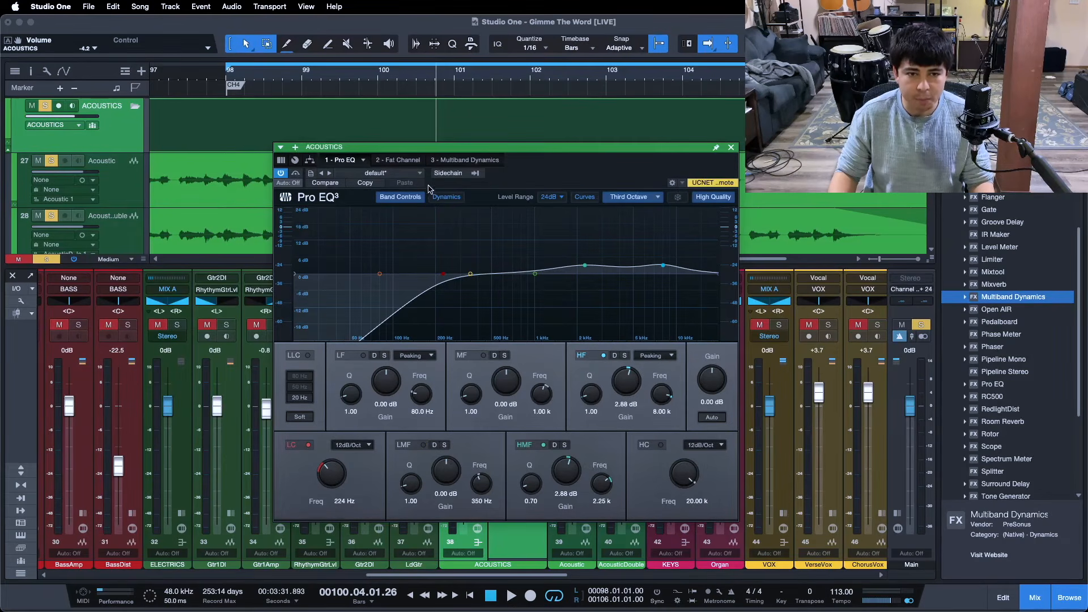
click(404, 161)
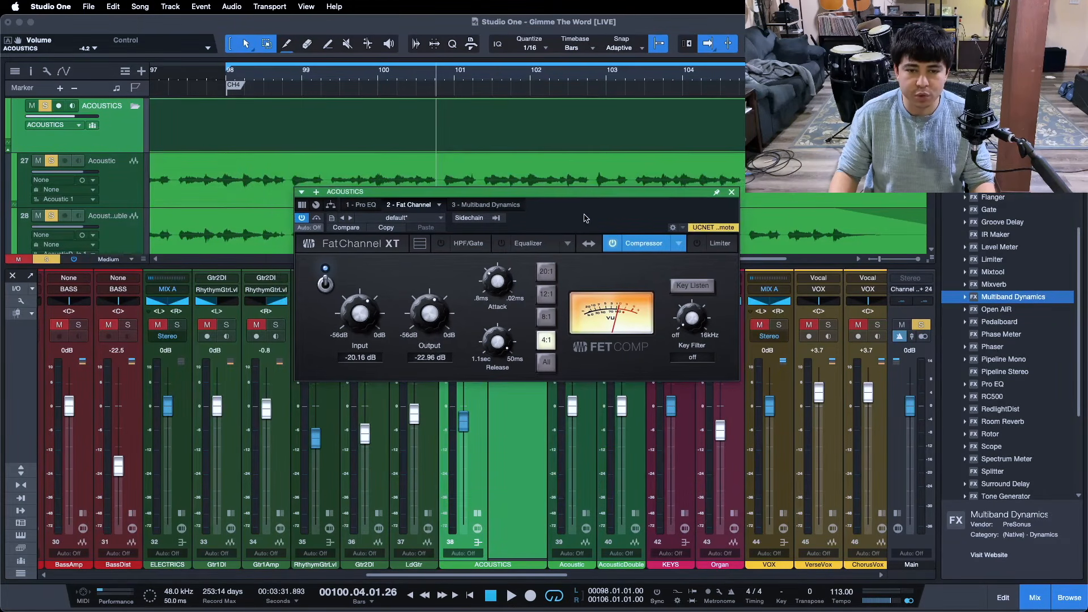
drag(579, 218, 577, 217)
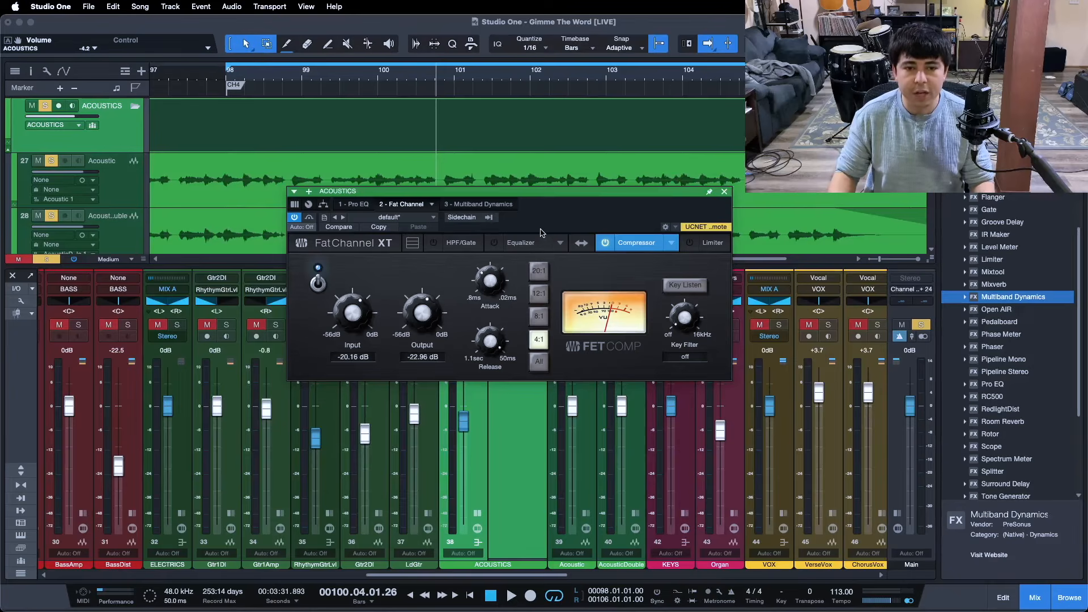
click(361, 207)
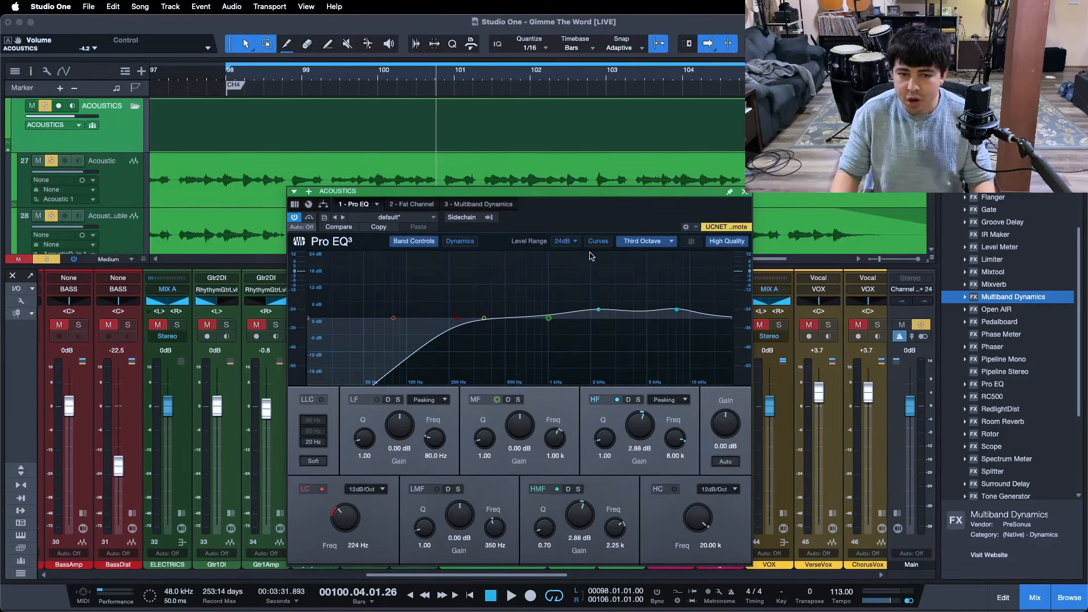
click(502, 205)
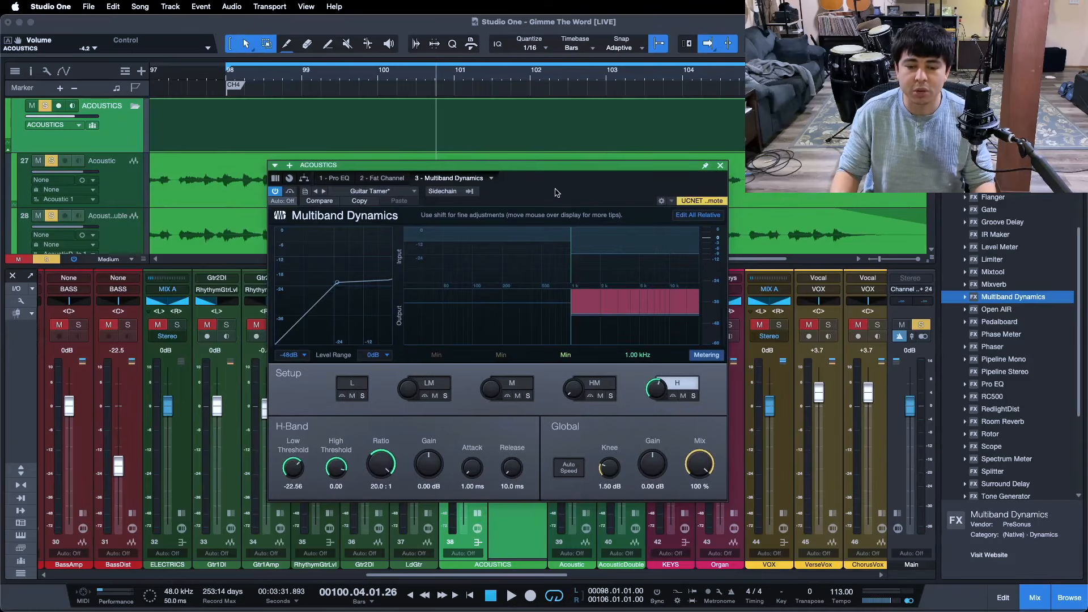